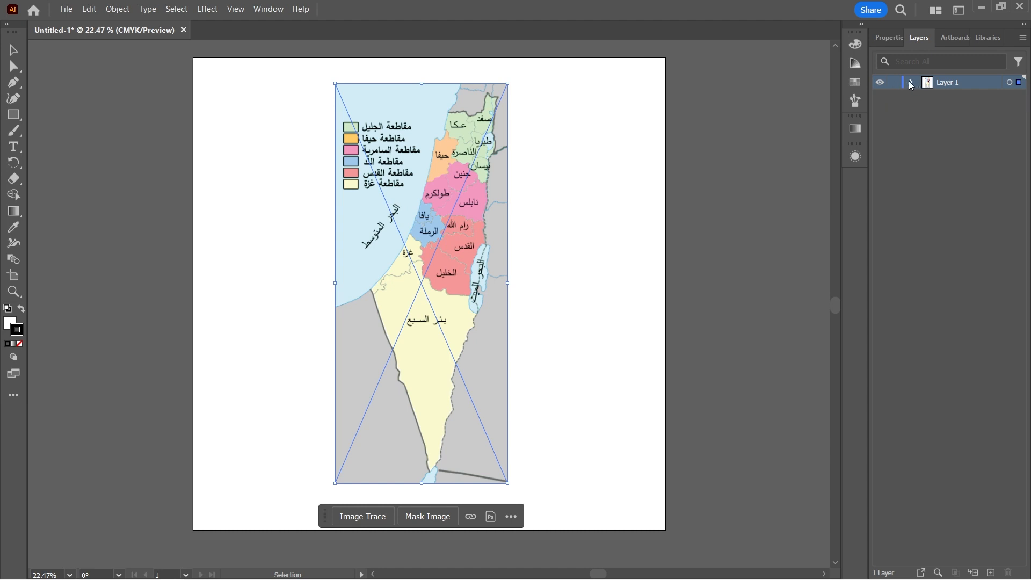
Rename the layer containing the placed map image to "Map".
double_click(940, 83)
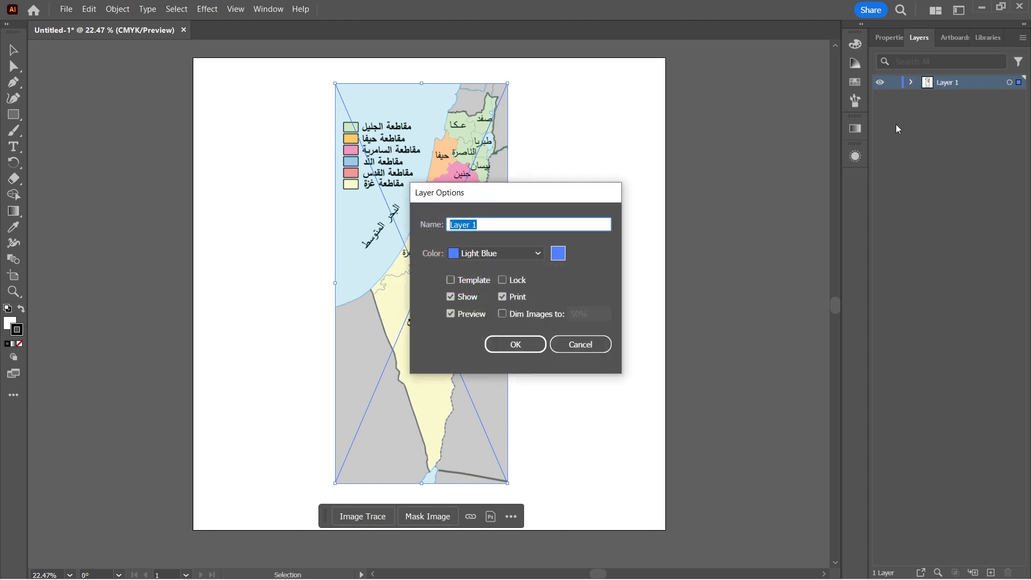
text(ٌثبثقث)
key(ctrl+a)
text(M)
key(Return)
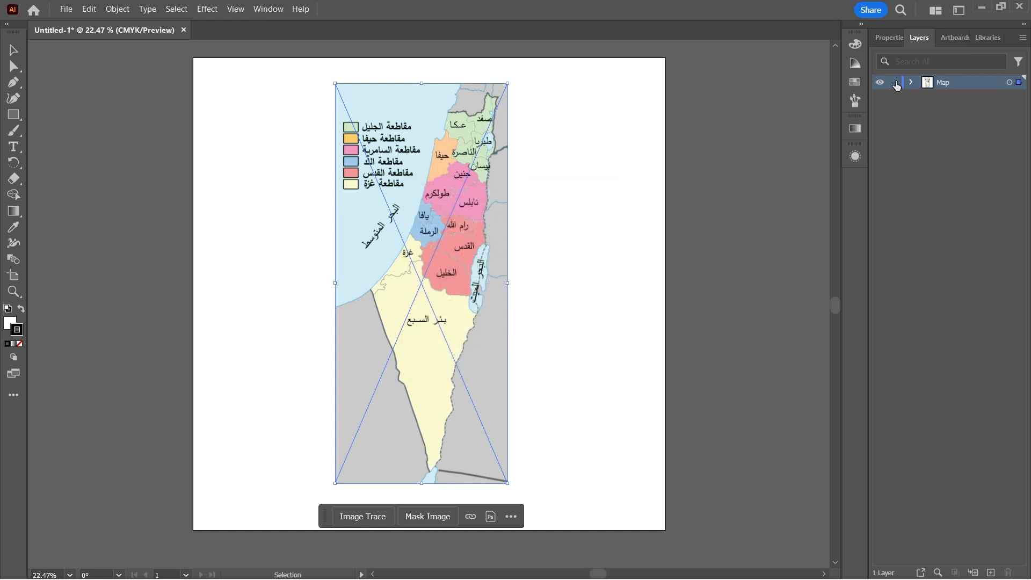
Set the map image's opacity to 40% and lock the Map layer.
click(891, 39)
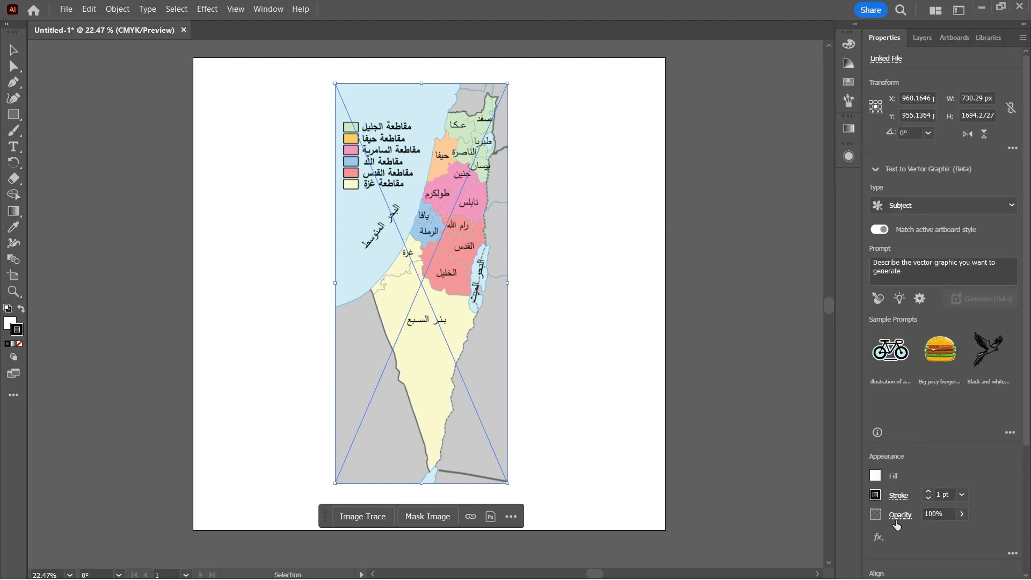
click(962, 518)
scroll(962, 518, down, 20)
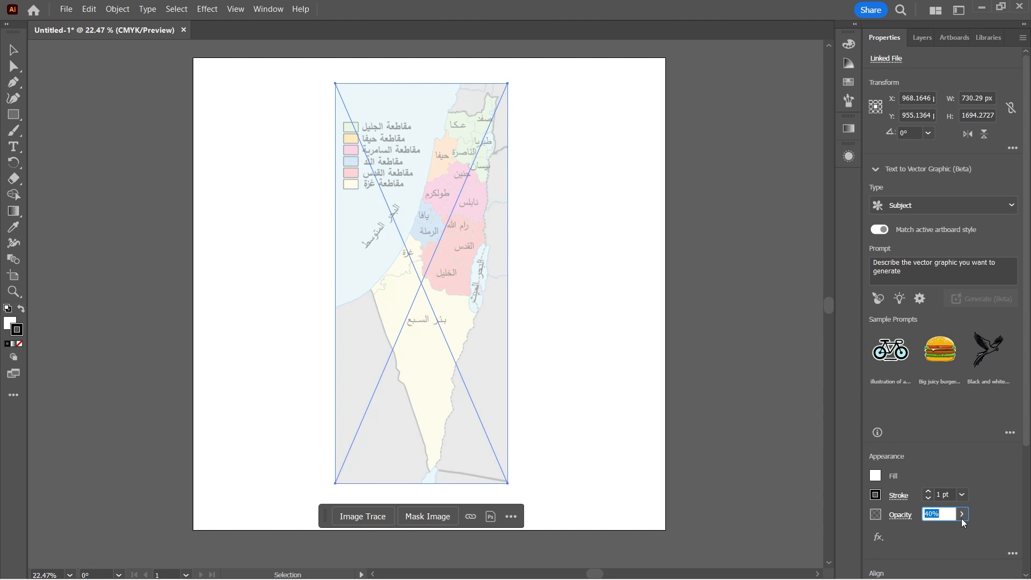
click(962, 519)
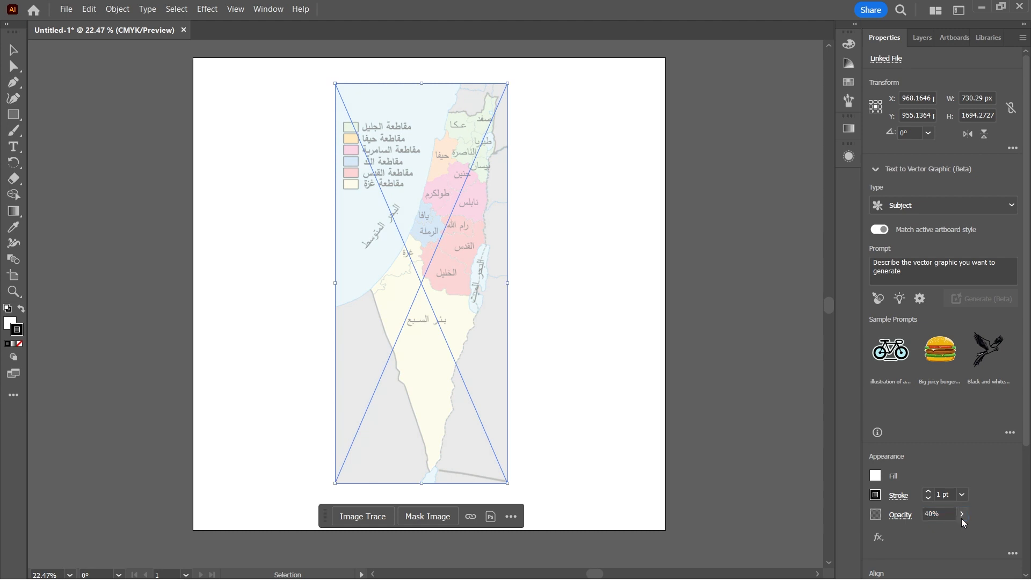
click(915, 42)
click(894, 82)
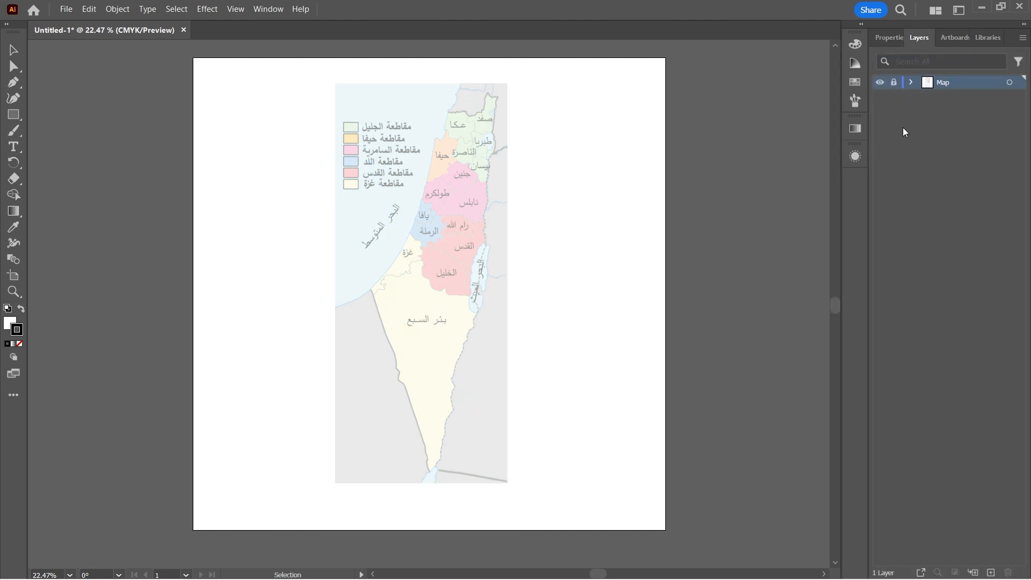
Create a new layer above the Map layer and name it "Outlines".
click(991, 573)
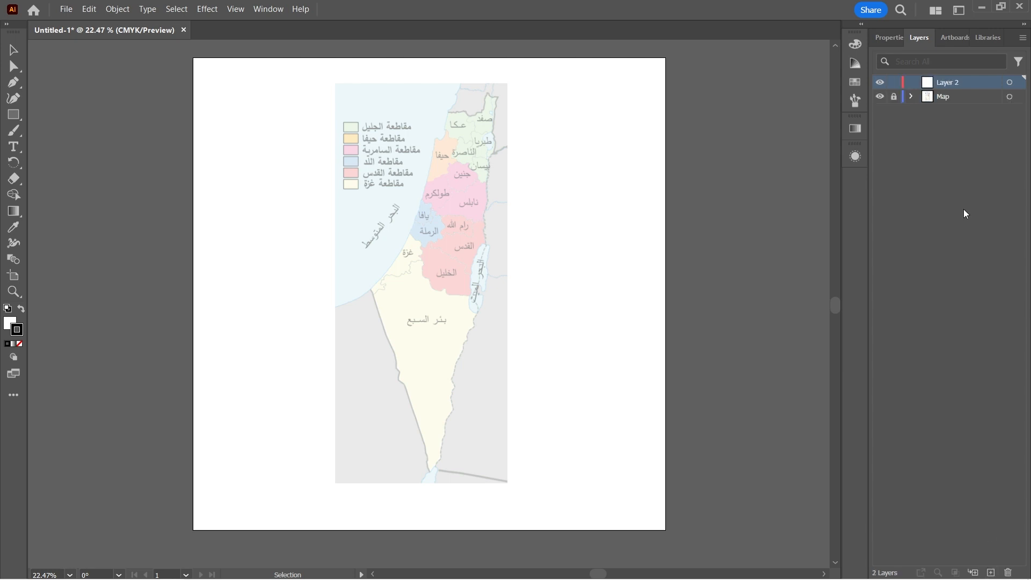
double_click(947, 83)
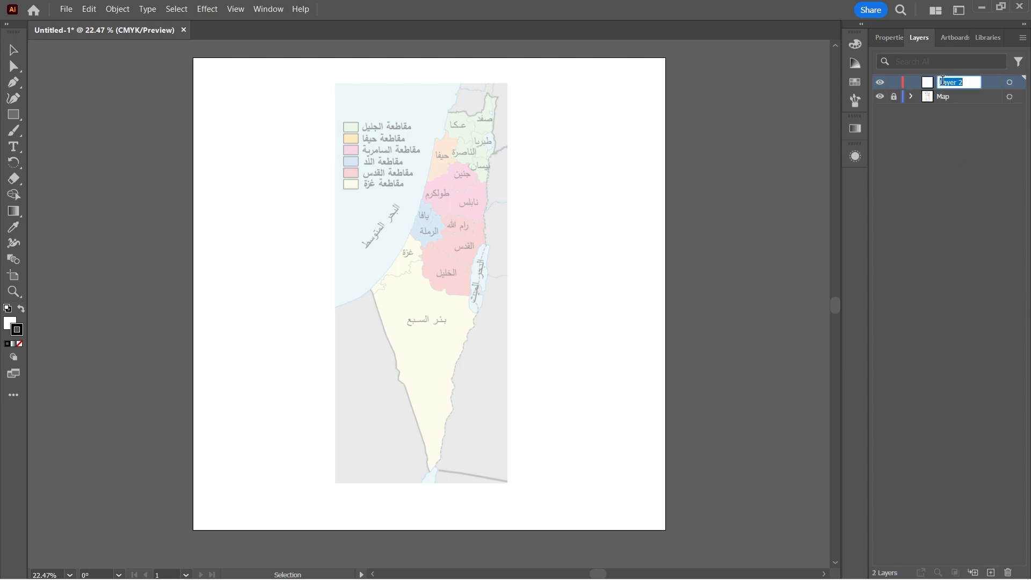
text(Outlines)
key(Return)
Set up the Pen tool with no fill and a 3 pt black stroke for tracing the map.
key(ctrl+plus)
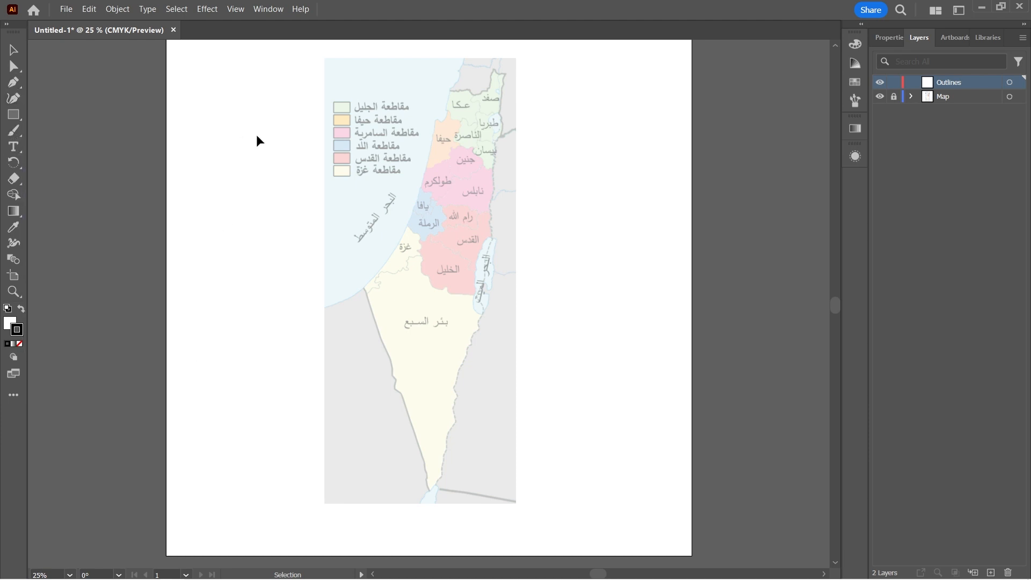
key(ctrl+equal)
scroll(465, 194, up, 3)
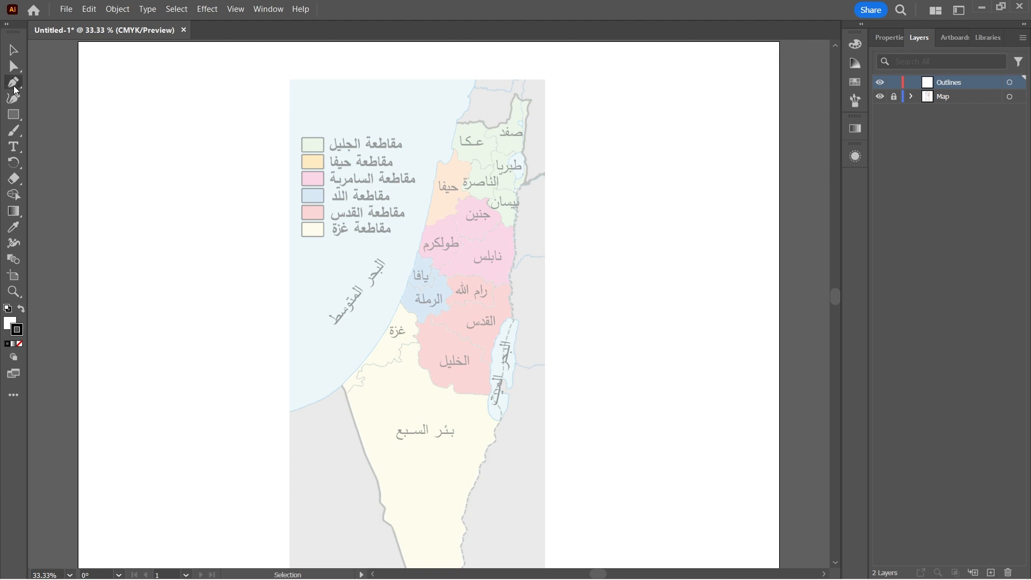
click(13, 84)
key(ctrl+plus)
key(ctrl+plus)
click(9, 330)
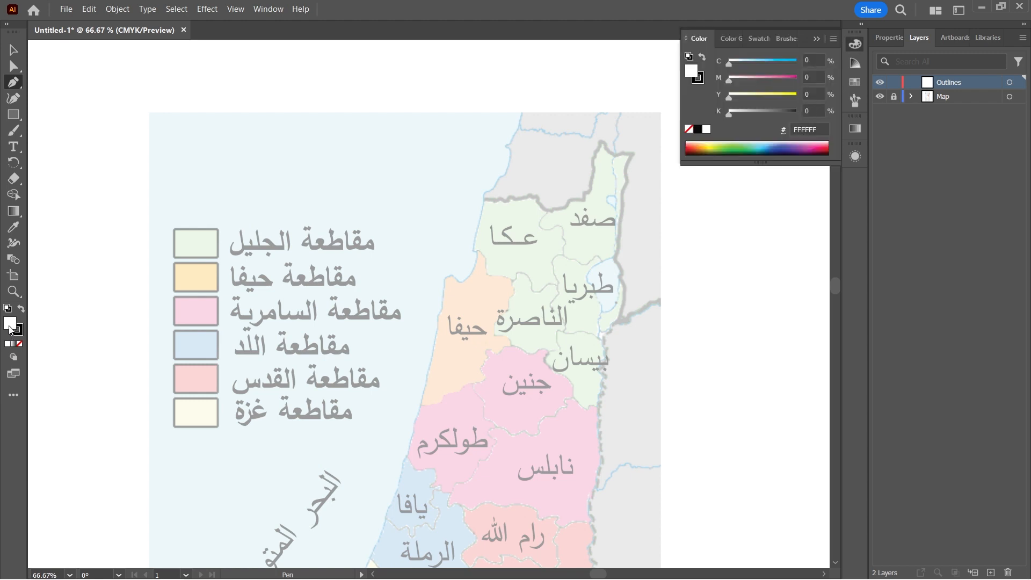
click(20, 344)
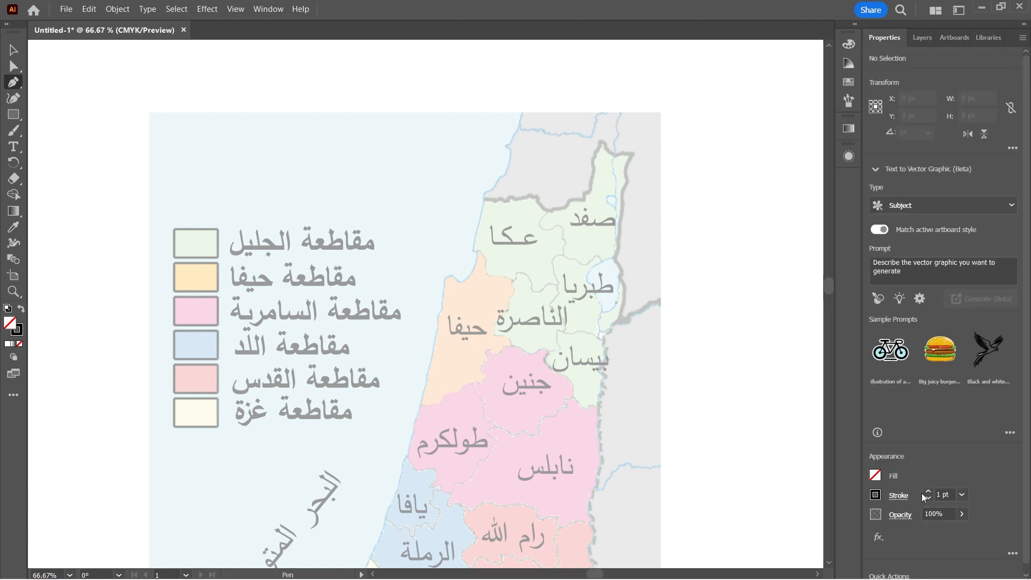
click(927, 493)
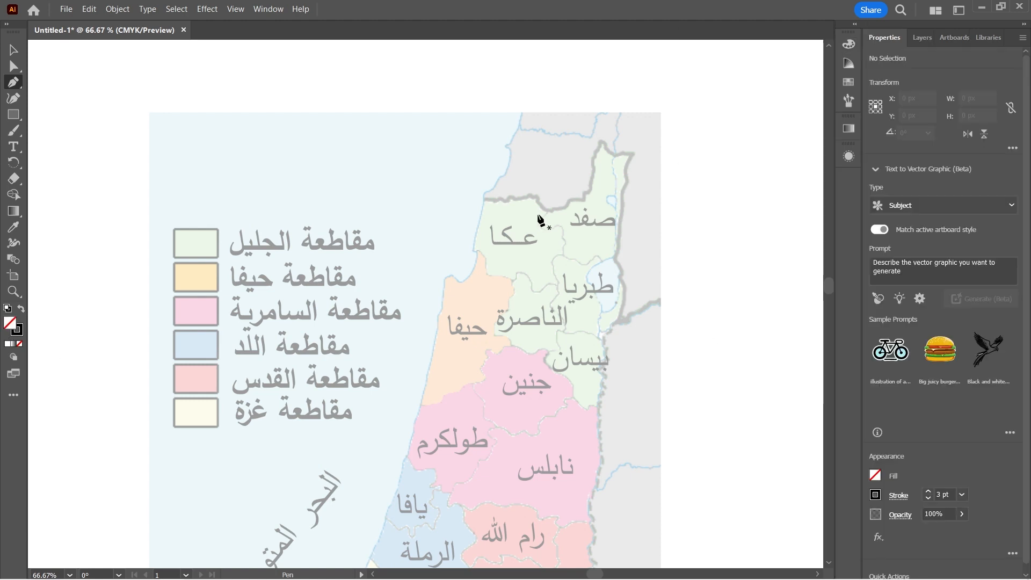
Trace the coastline with the Pen tool from the western end of the northern border around the bay to the حيفا headland.
click(485, 199)
drag(475, 250, 475, 265)
key(ctrl+equal)
key(ctrl+equal)
drag(398, 379, 384, 377)
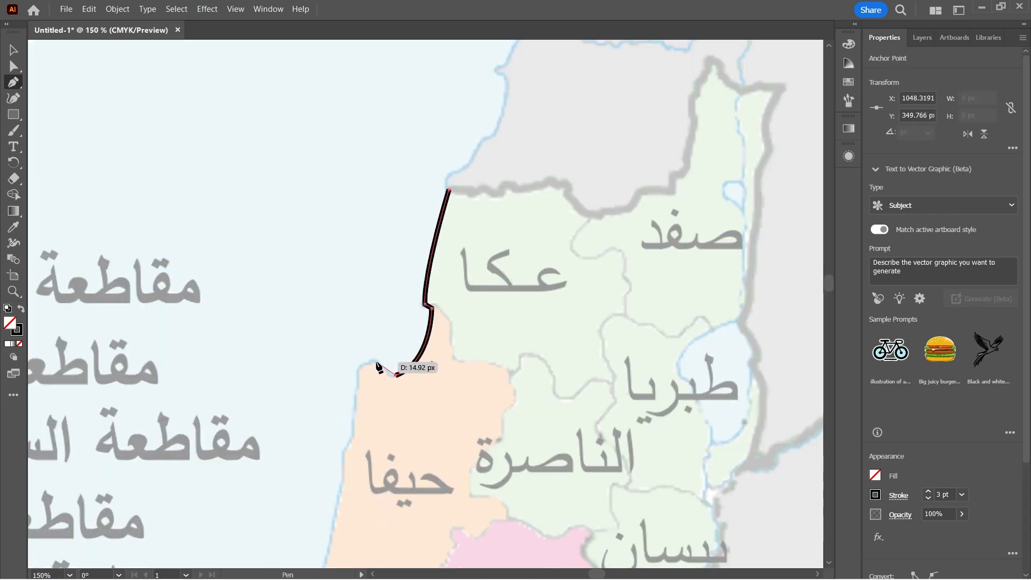
click(356, 366)
Continue the outline along the coast from the حيفا headland down past غزة to the map's southwestern coastal corner.
scroll(355, 354, down, 2)
click(354, 337)
click(272, 376)
key(ctrl+minus)
scroll(160, 334, down, 8)
scroll(160, 334, up, 1)
click(371, 189)
drag(197, 436, 117, 486)
key(ctrl+minus)
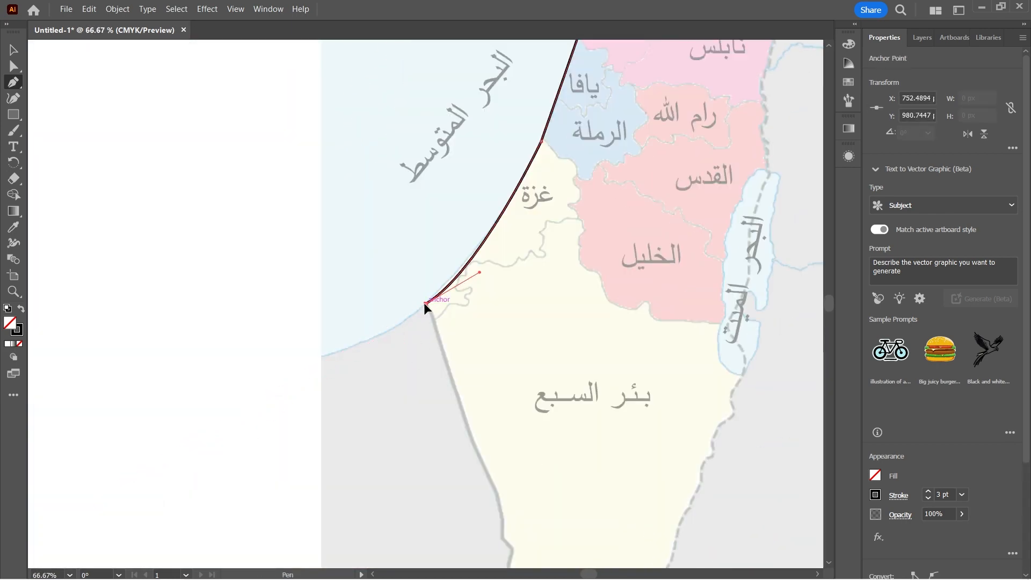
Trace the southwestern border from the coastal corner down to the southern tip of the map.
scroll(493, 478, down, 2)
drag(487, 472, 502, 478)
click(513, 473)
click(508, 495)
click(525, 508)
scroll(526, 509, down, 7)
click(585, 411)
click(602, 499)
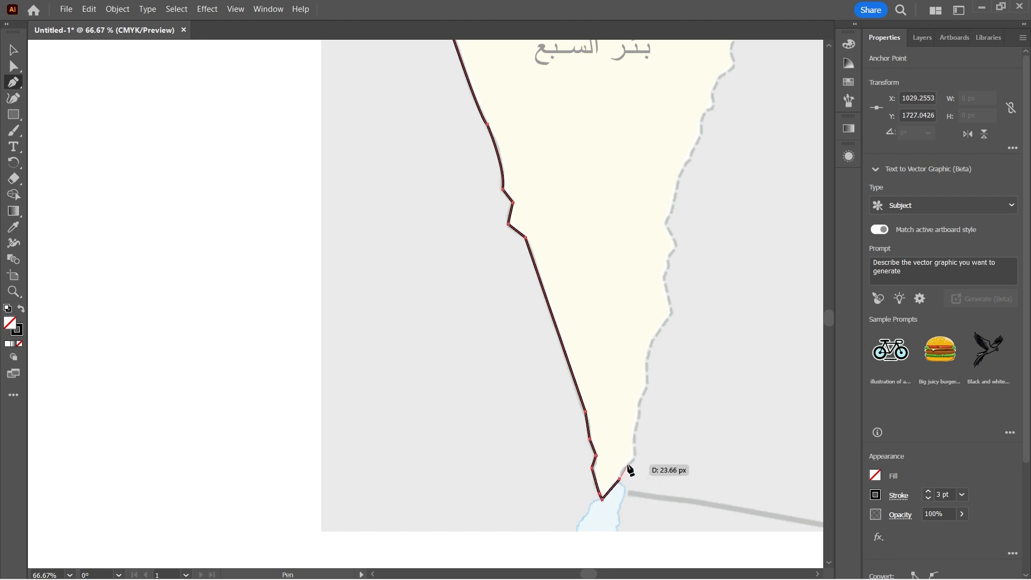
Trace the eastern border northward from the southern tip and complete the outline around the northern border.
click(637, 458)
click(649, 385)
drag(673, 310, 705, 278)
click(665, 277)
click(676, 246)
click(666, 223)
click(675, 194)
click(690, 159)
click(700, 126)
scroll(702, 120, up, 3)
click(706, 210)
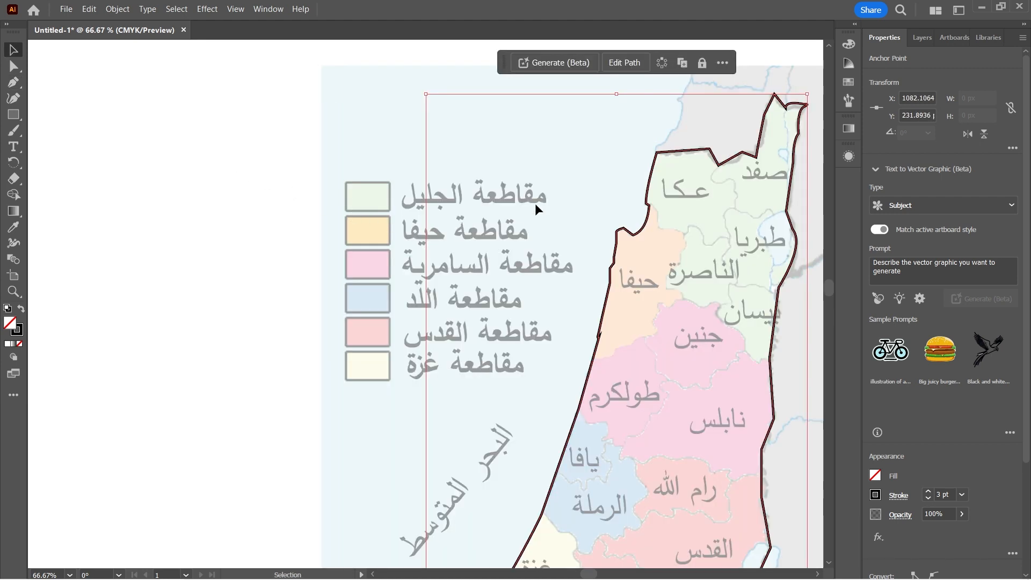
Reshape the northern border beside صفد with the Curvature tool, curving its straight segments to follow the map's edge.
key(h)
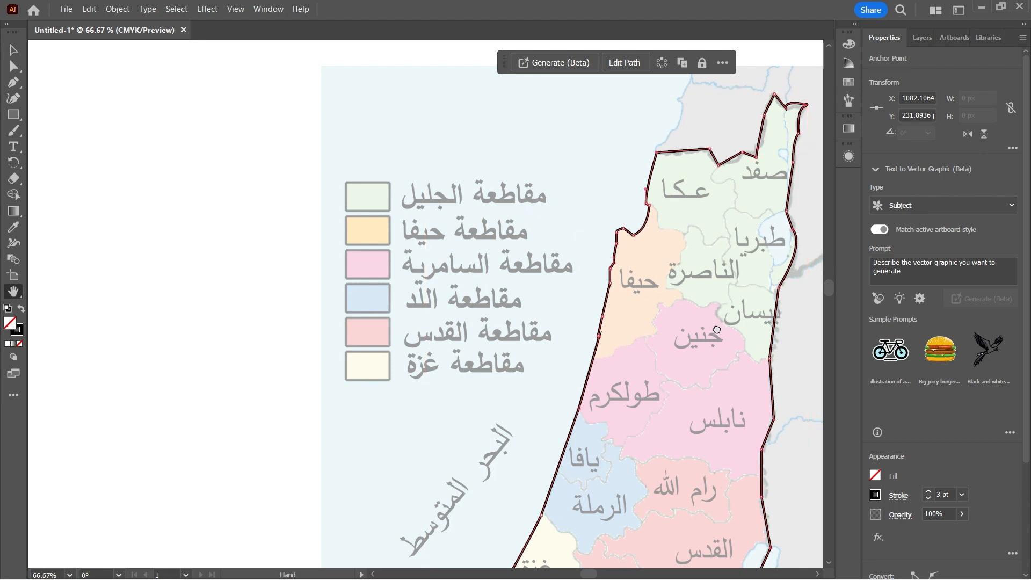
drag(700, 329, 373, 368)
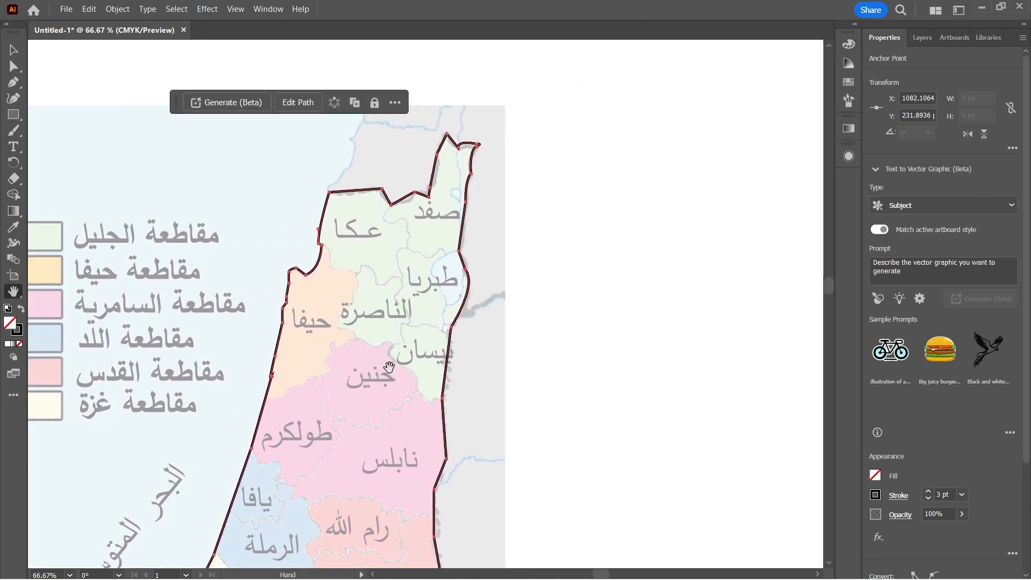
click(13, 99)
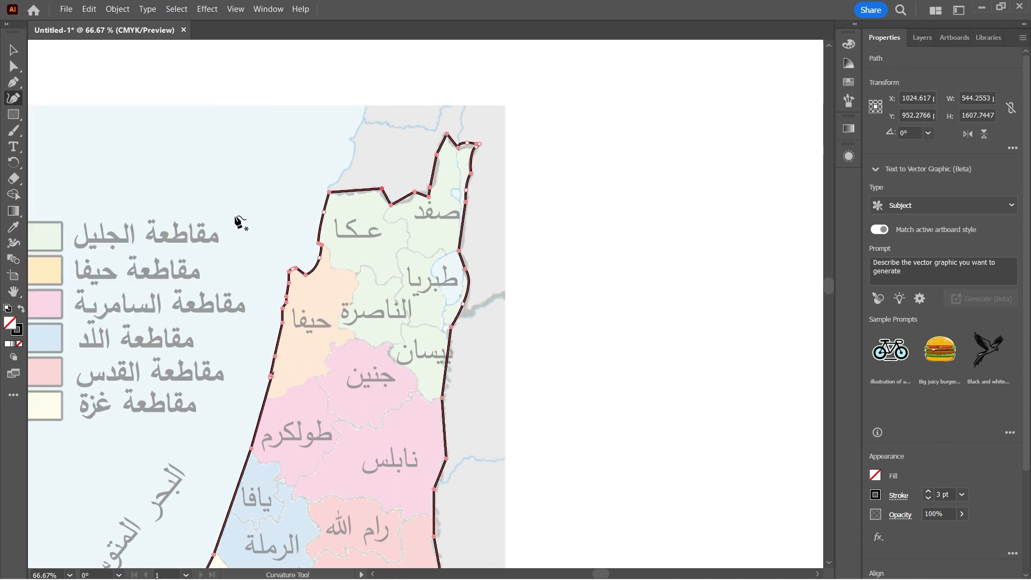
click(390, 204)
scroll(400, 201, up, 1)
drag(614, 230, 622, 227)
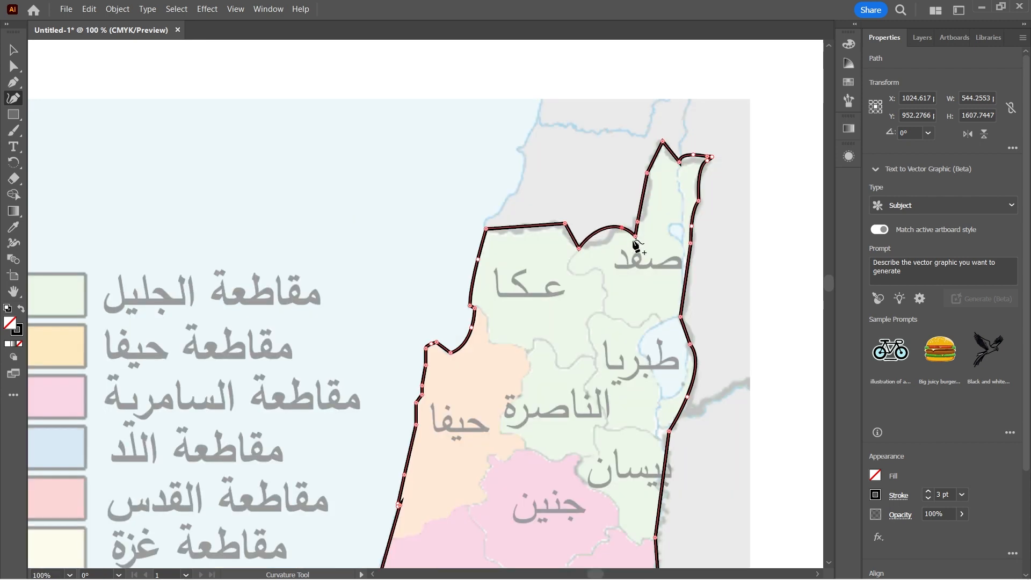
click(636, 222)
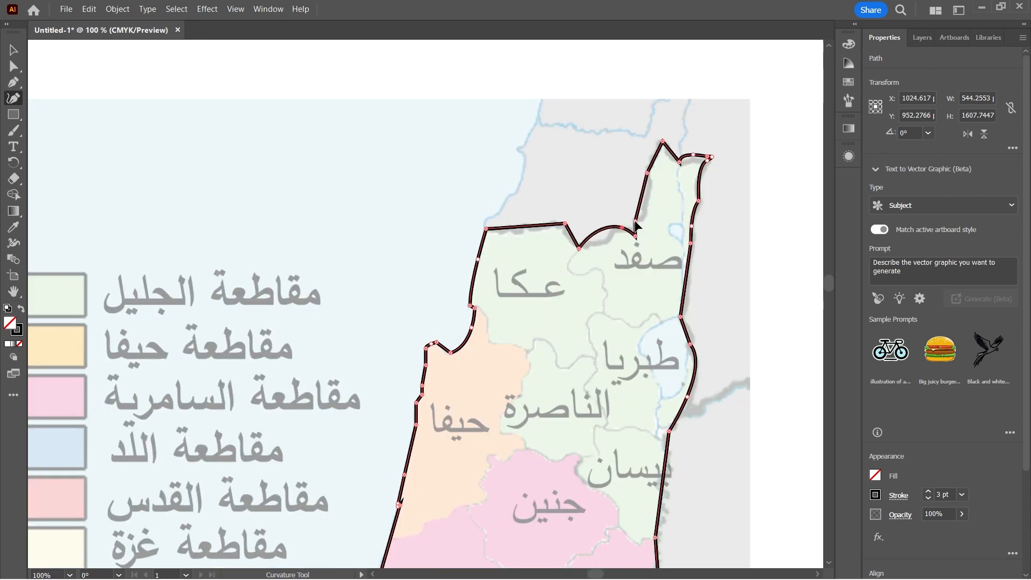
click(605, 242)
Curve the northern border segments above عكا by adding and adjusting points with the Curvature tool.
click(591, 242)
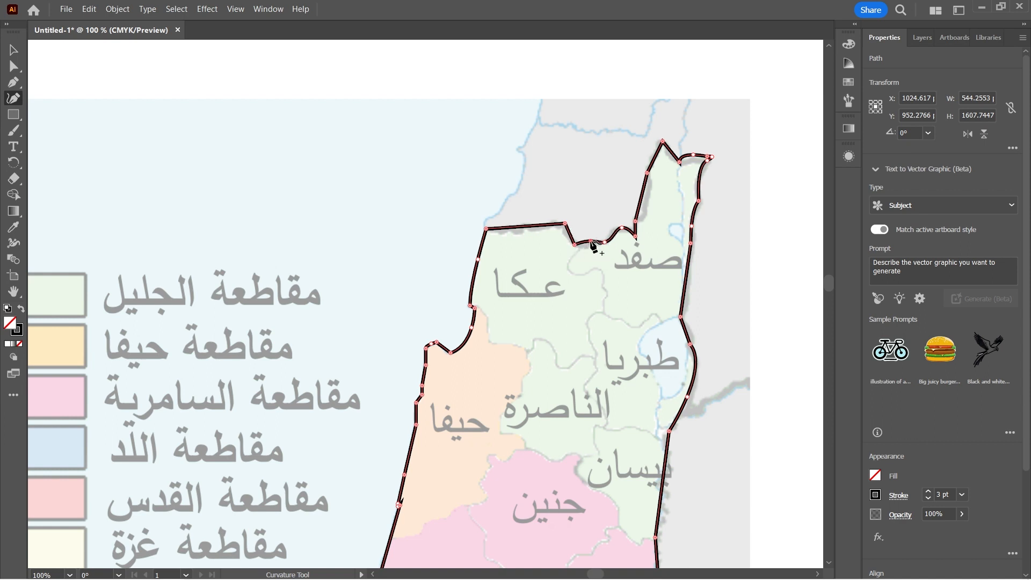
drag(591, 242, 591, 244)
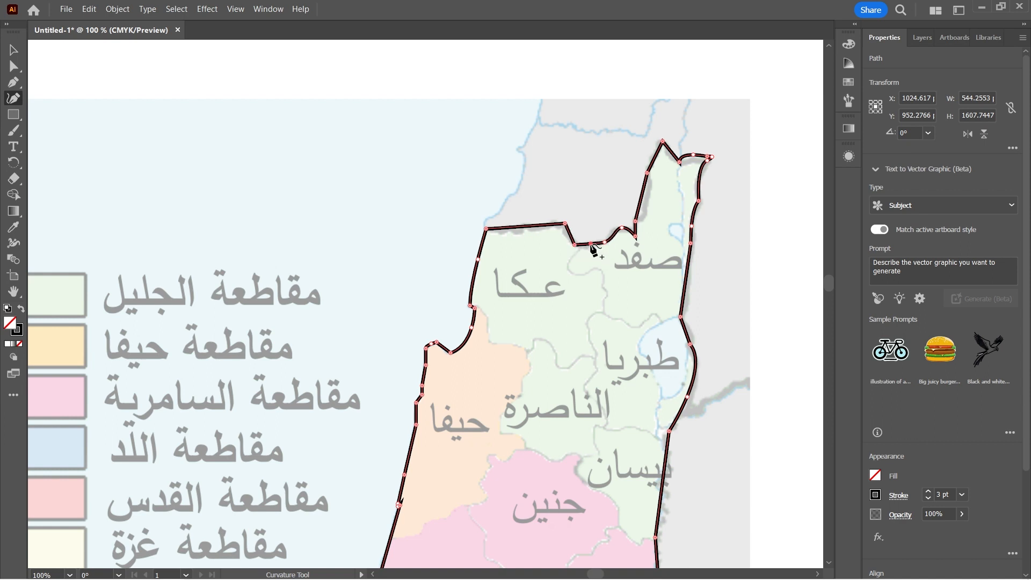
double_click(565, 224)
click(525, 226)
drag(511, 229, 522, 236)
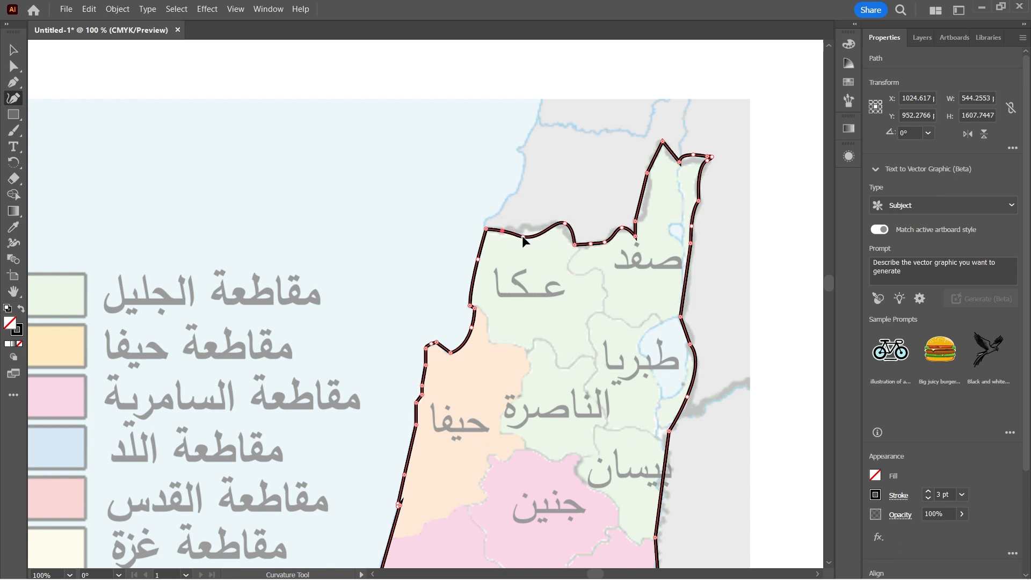
click(524, 226)
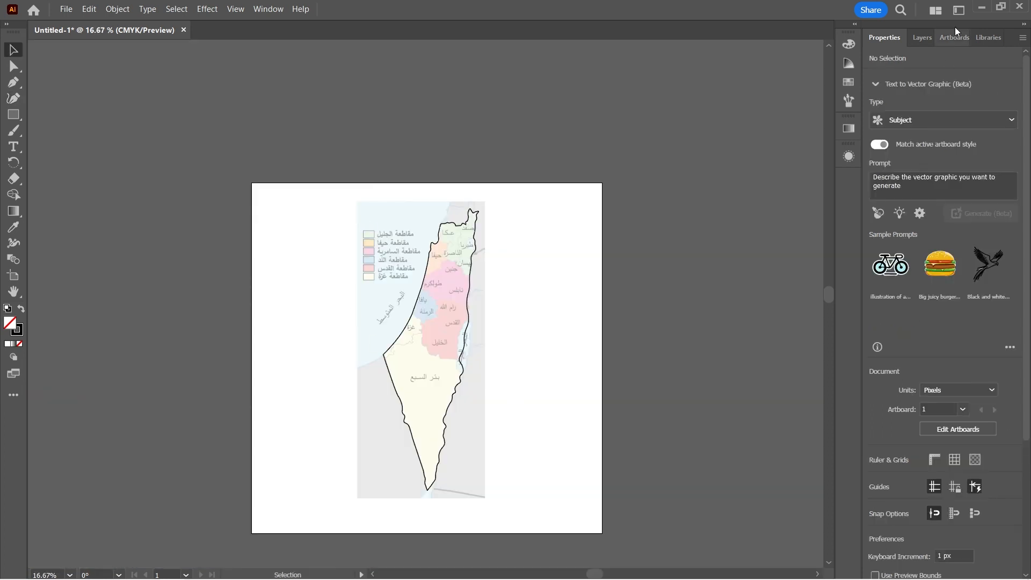
Hide the Map layer so that only the traced outline is displayed.
click(922, 37)
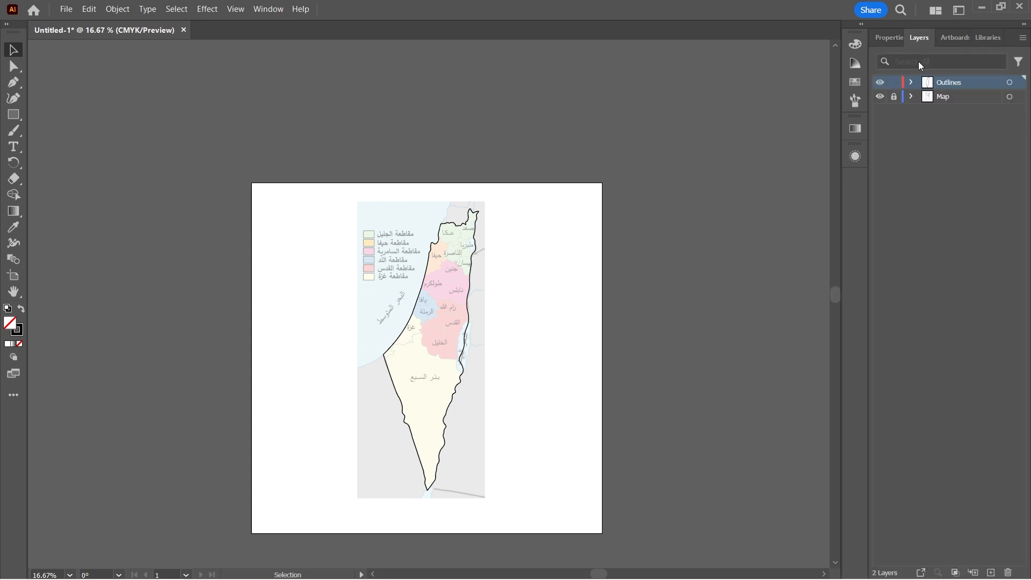
click(880, 96)
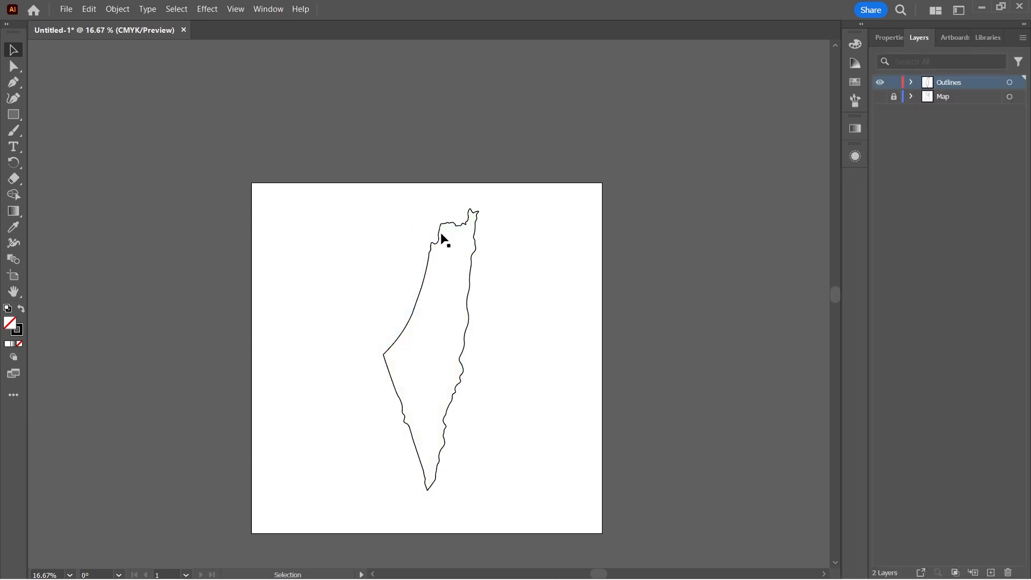
click(390, 361)
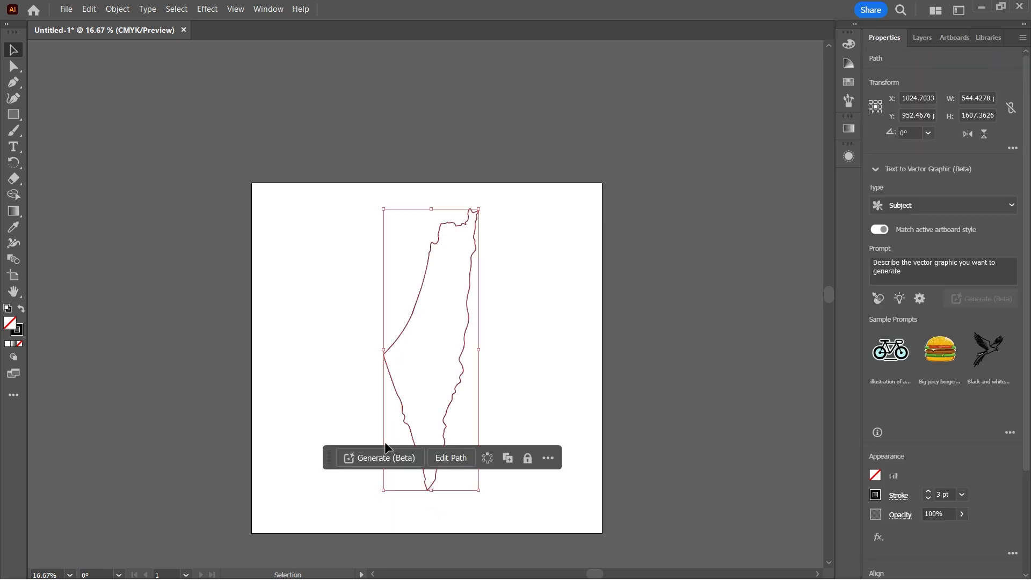
click(313, 382)
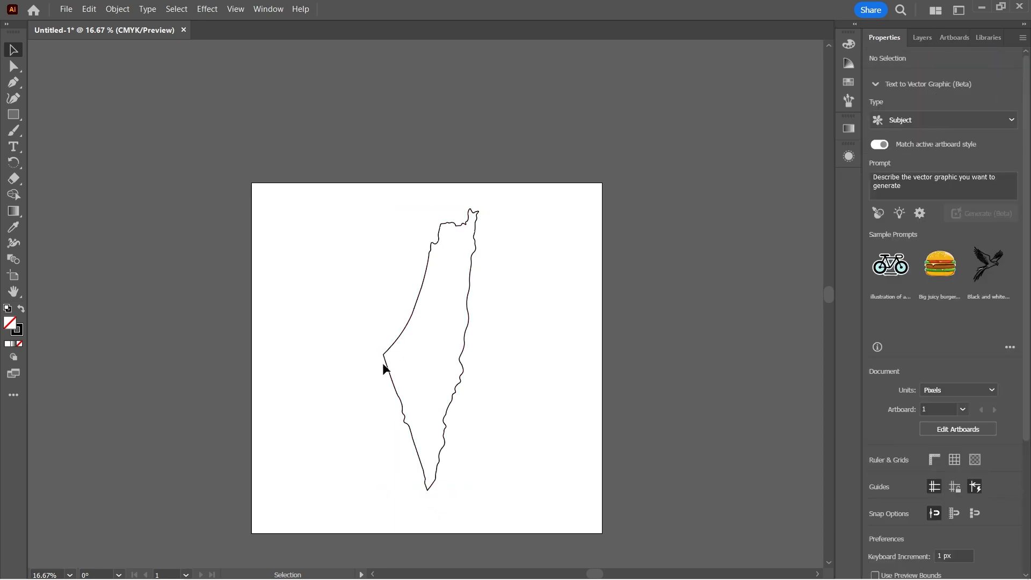
Scale the outline down proportionally to about 473 × 1396 px and centre it horizontally on the artboard.
click(384, 363)
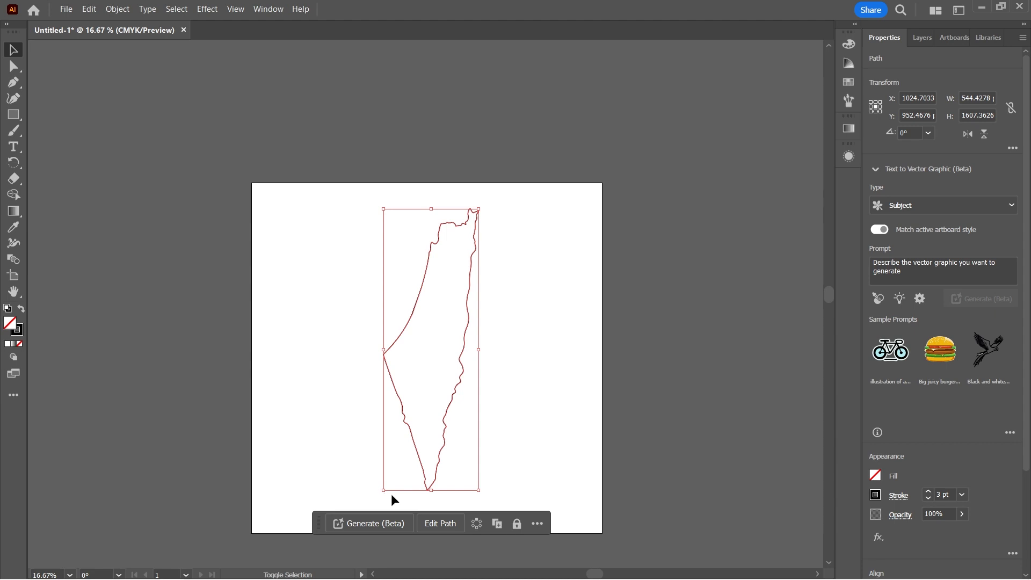
drag(384, 491, 396, 454)
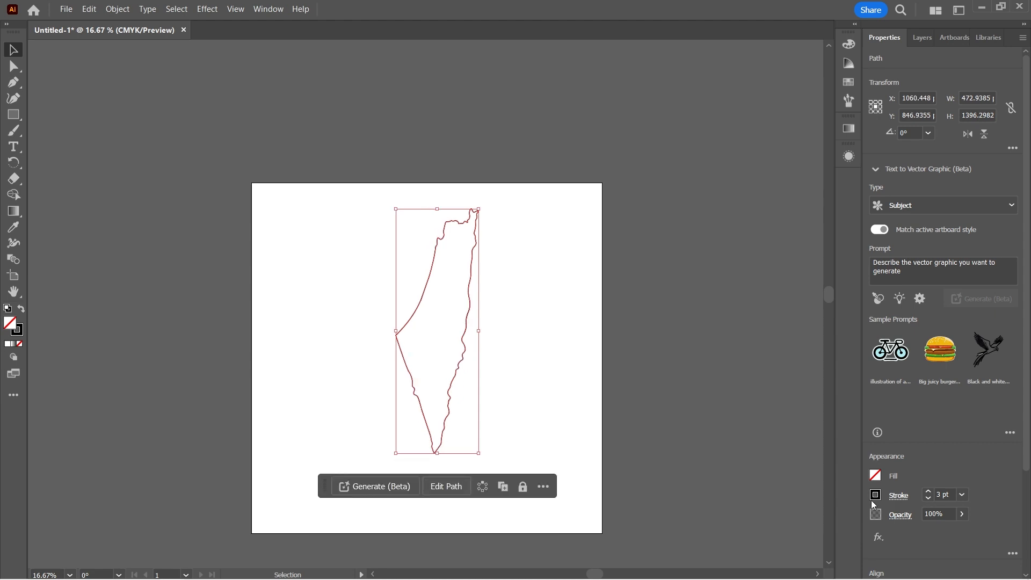
scroll(884, 494, down, 3)
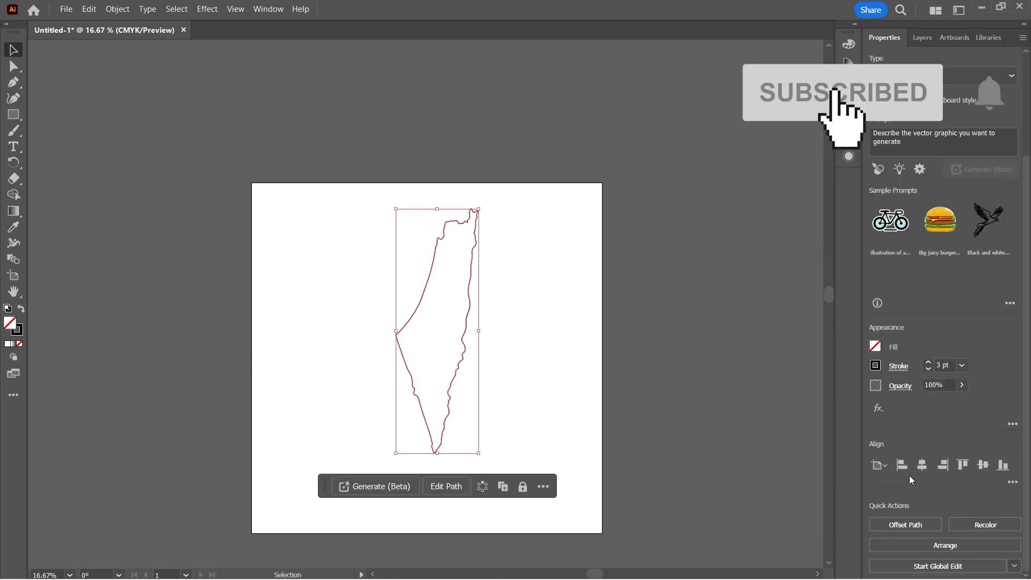
click(922, 467)
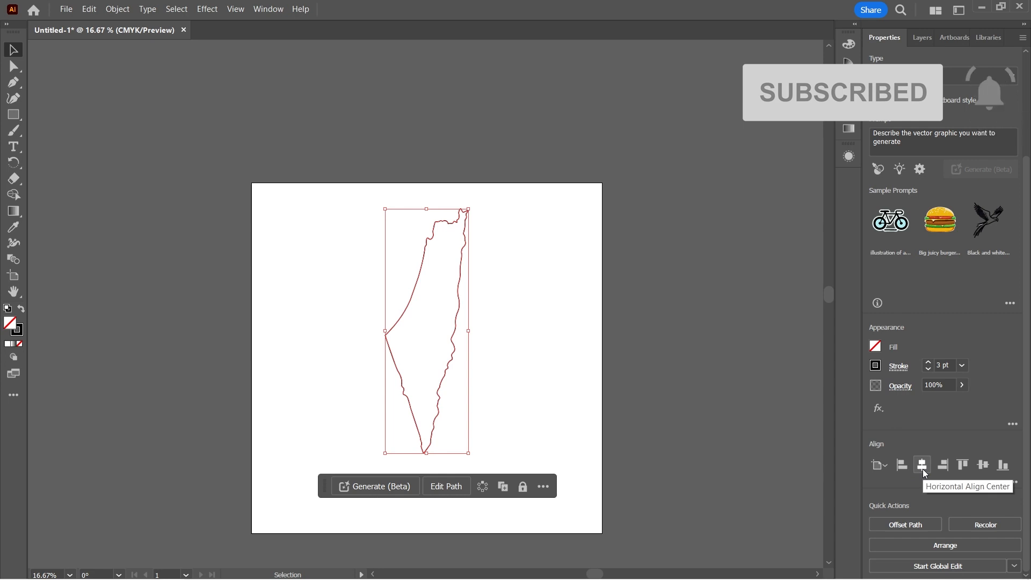
Increase the outline's stroke weight to 7 pt.
click(928, 361)
click(928, 361)
click(927, 361)
click(928, 362)
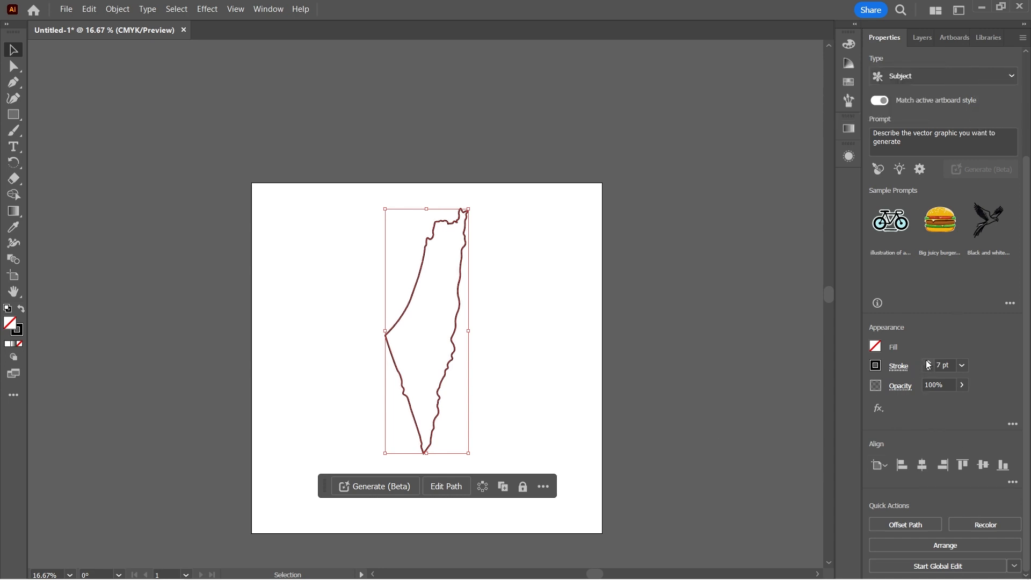
click(927, 362)
click(926, 369)
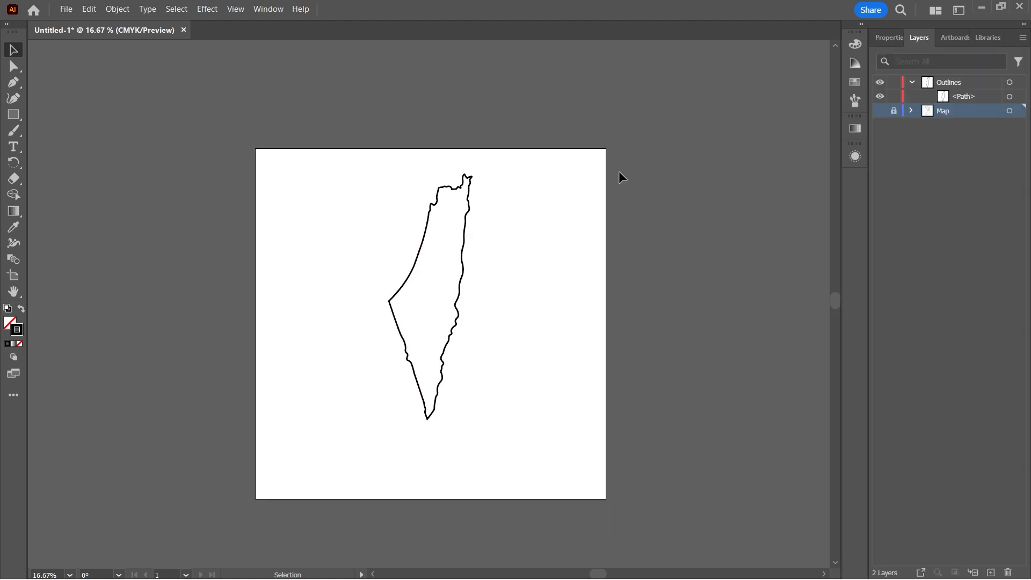
Create a layer named Flag Colors between the Outlines and Map layers.
click(991, 573)
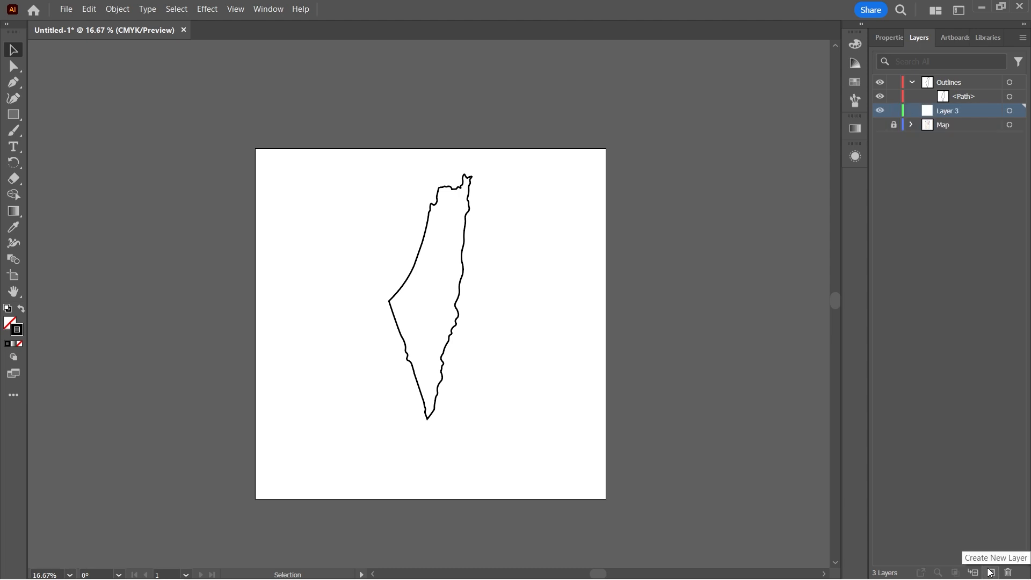
double_click(949, 112)
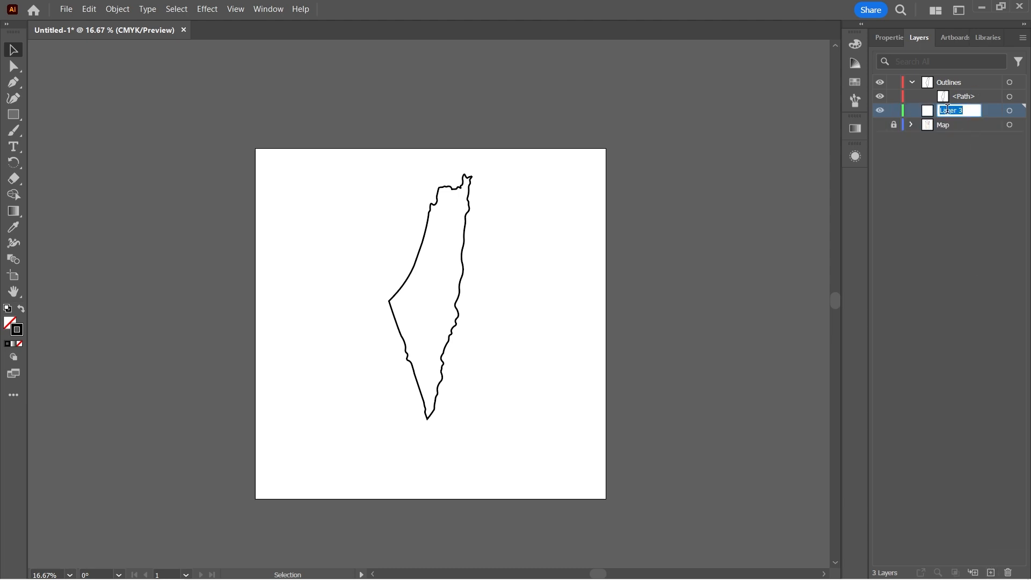
text(Flag Colors)
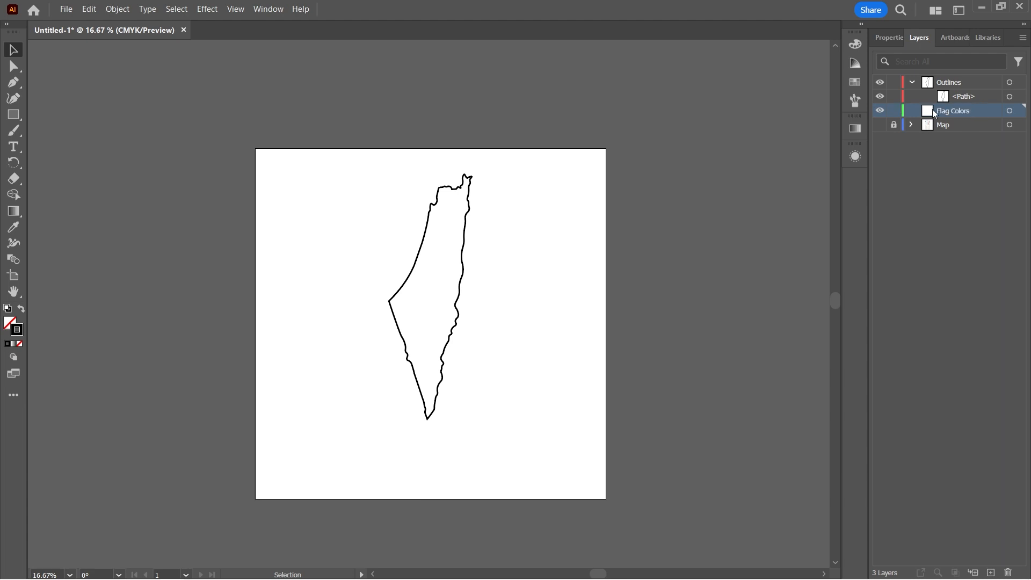
Draw a tall, narrow rectangle near the artboard's left edge with a green fill and no stroke.
key(m)
drag(263, 216, 295, 384)
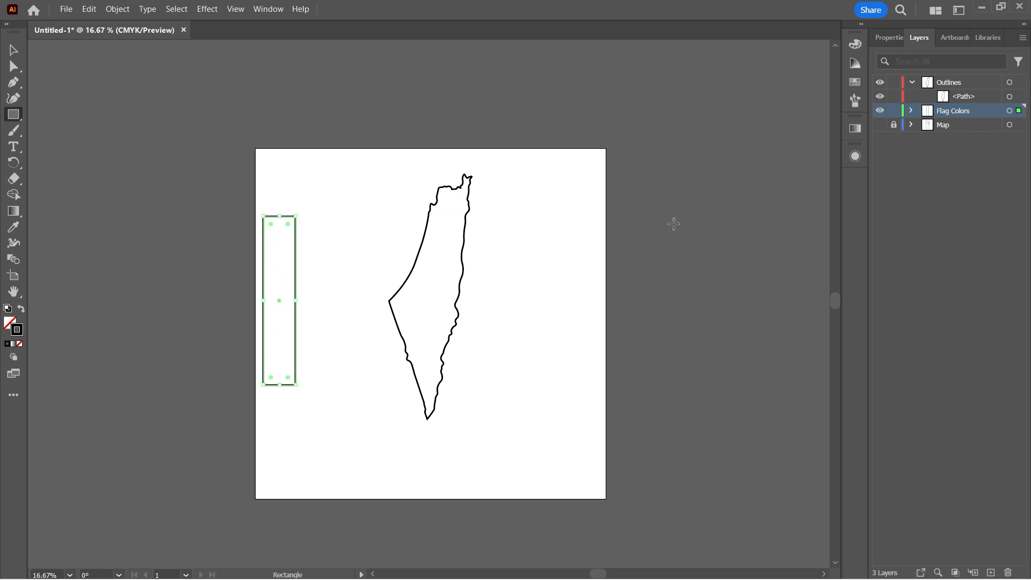
click(855, 63)
click(854, 82)
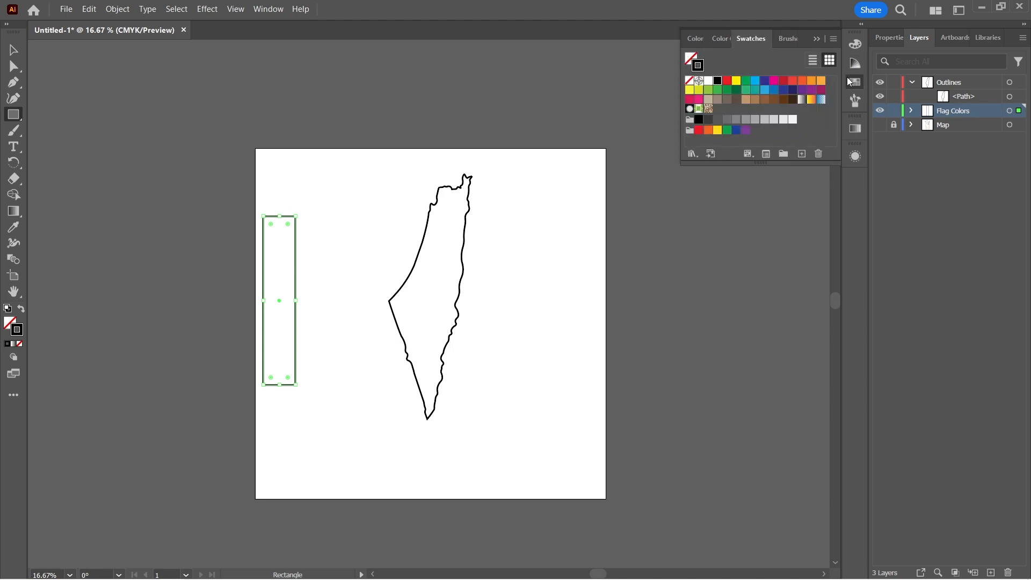
click(746, 80)
click(21, 309)
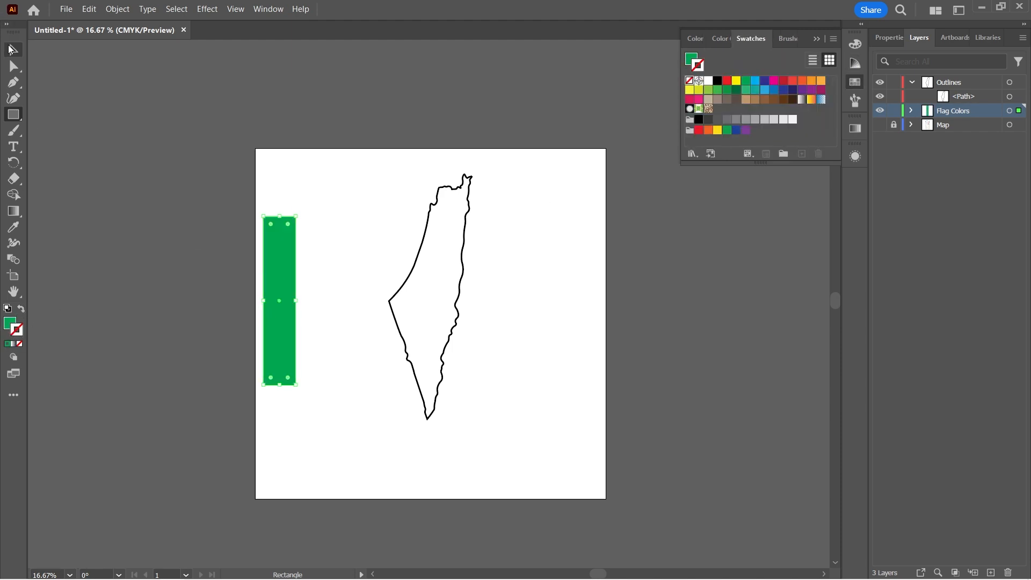
Duplicate the green rectangle directly to its right and fill the copy with white, without a stroke.
key(v)
key(alt)
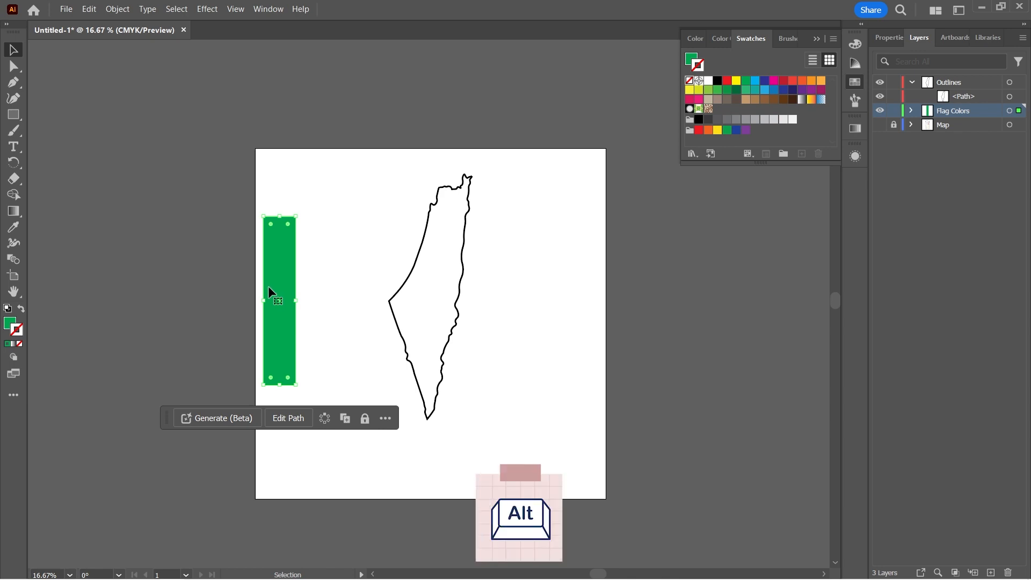
drag(278, 267, 309, 263)
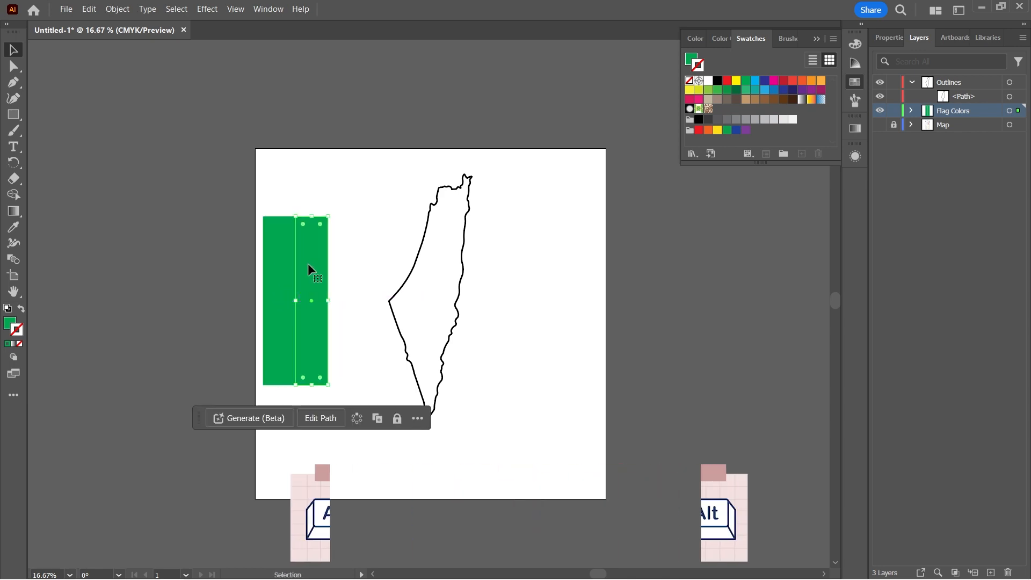
click(709, 81)
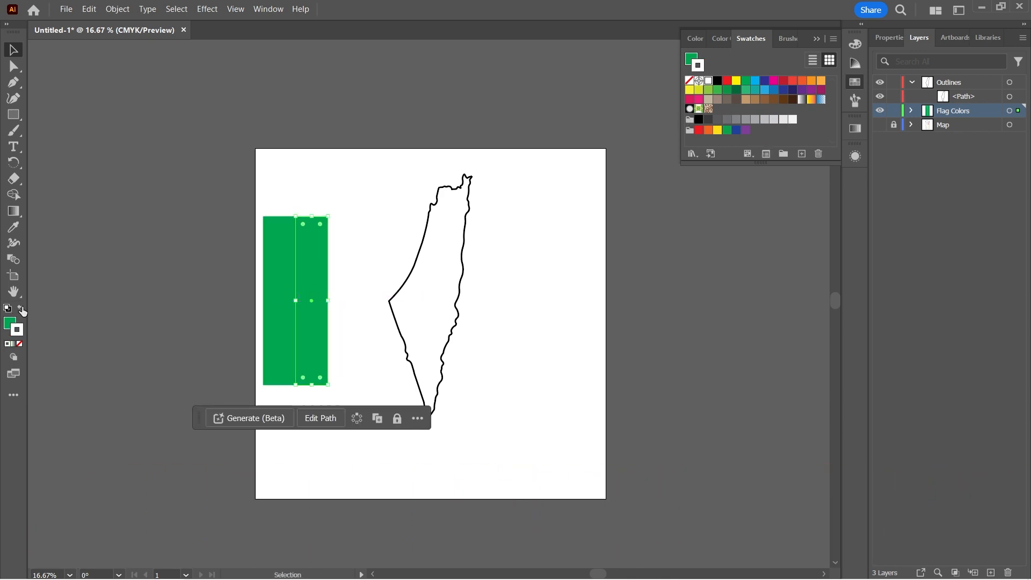
click(22, 311)
click(19, 343)
Fill the third rectangle with black, without a stroke, and level it beside the white stripe.
key(ctrl+plus)
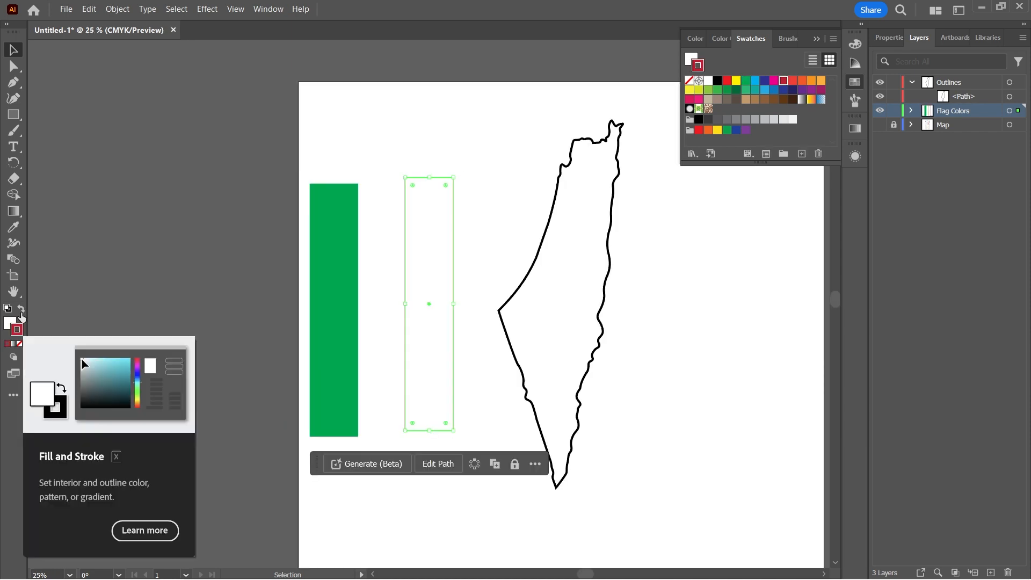
click(20, 345)
click(9, 322)
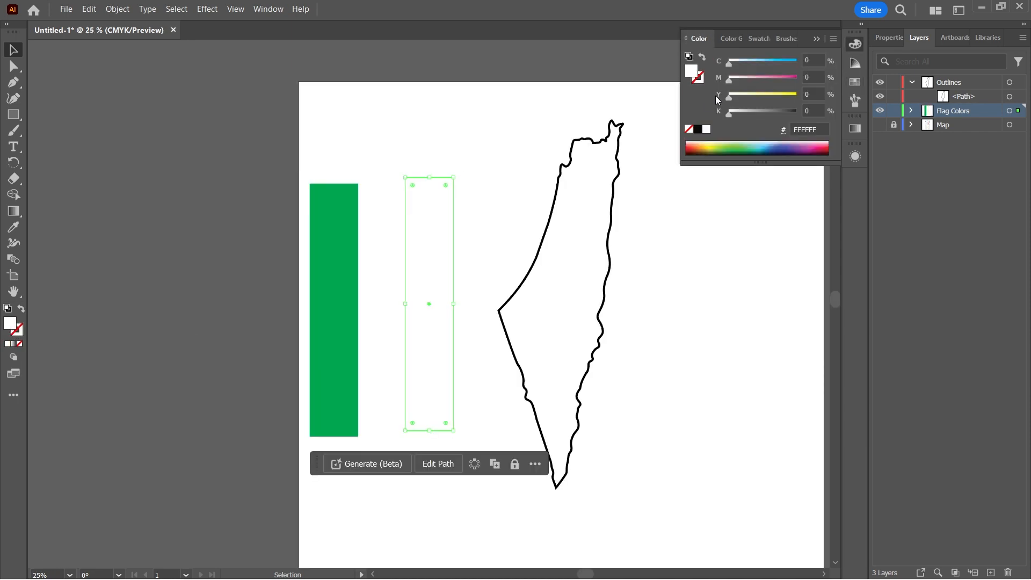
click(699, 130)
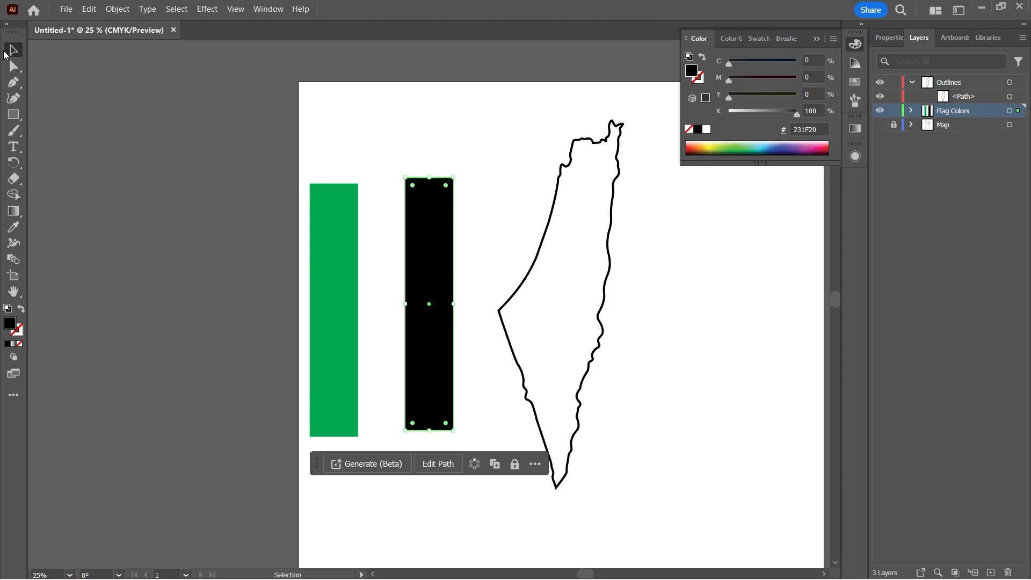
drag(417, 242, 418, 248)
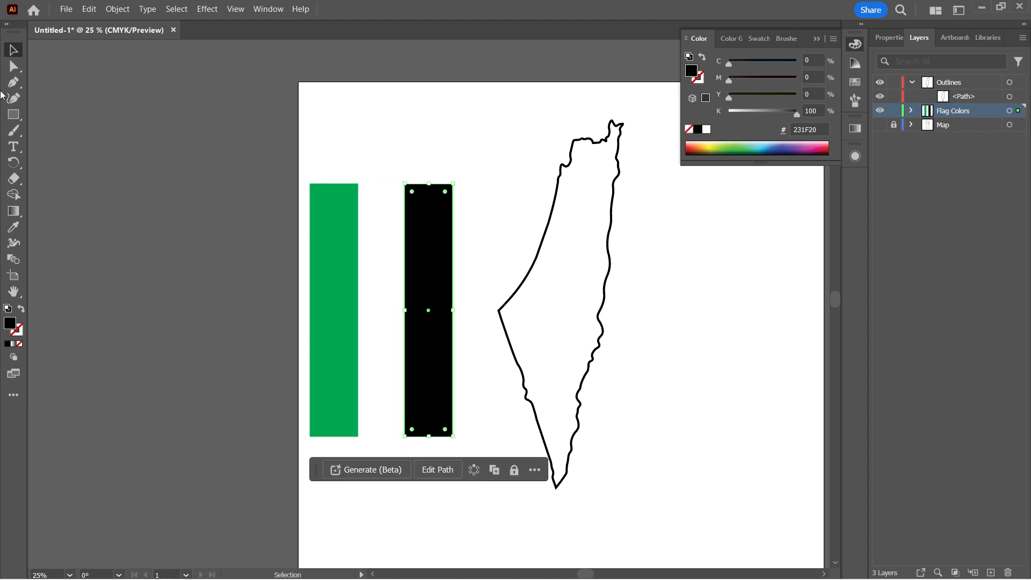
Create a triangle with the Polygon tool using 3 sides and a 50 px radius.
click(15, 119)
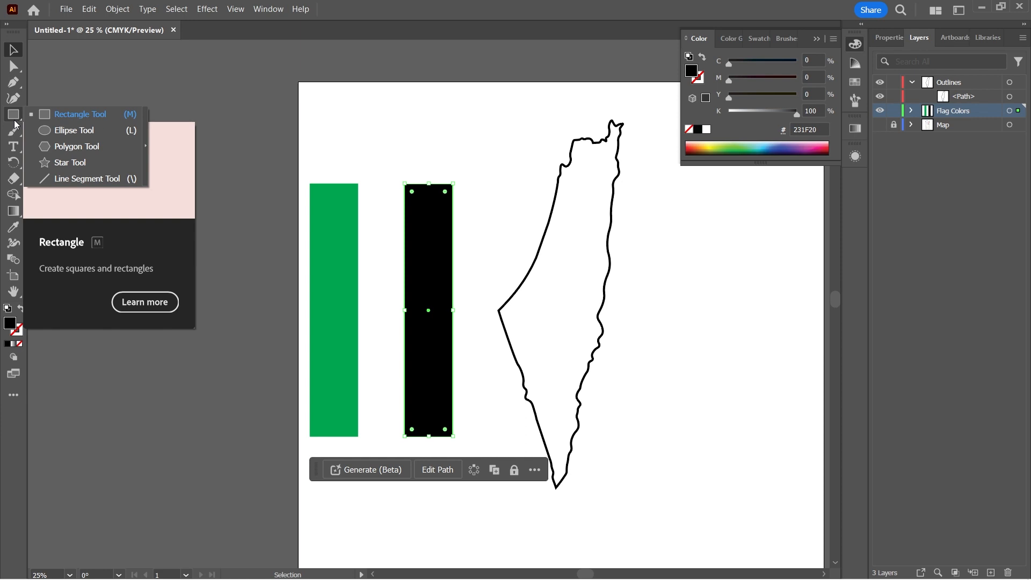
click(68, 147)
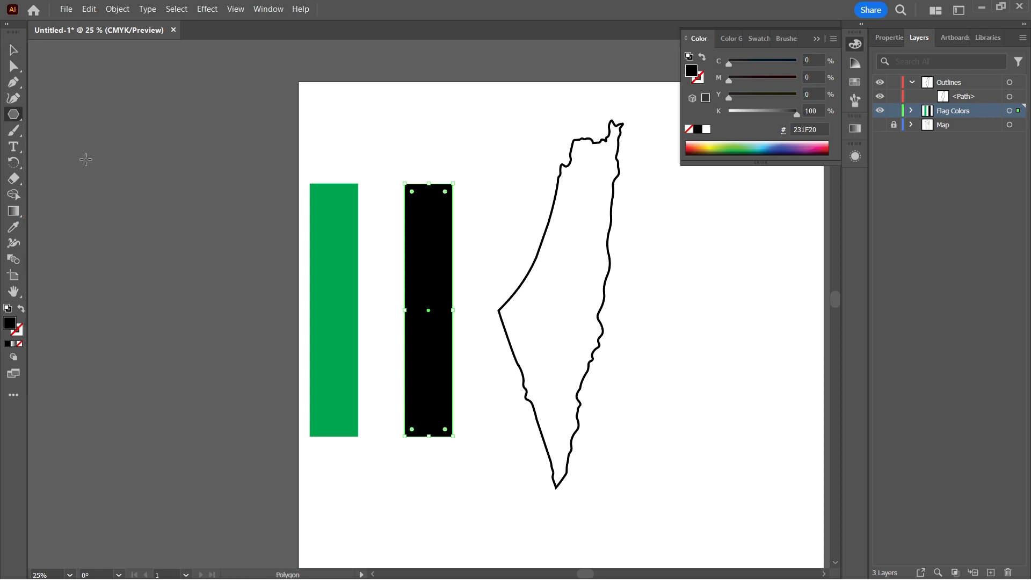
click(118, 168)
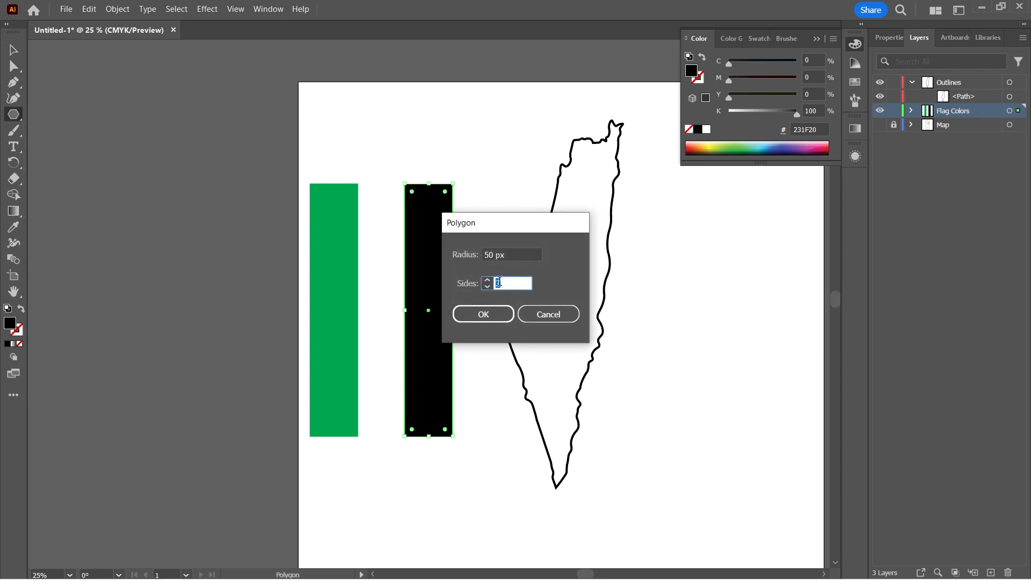
click(484, 314)
Turn the triangle to point downward, scale it across the tops of the three stripes and fill it with dark red.
key(v)
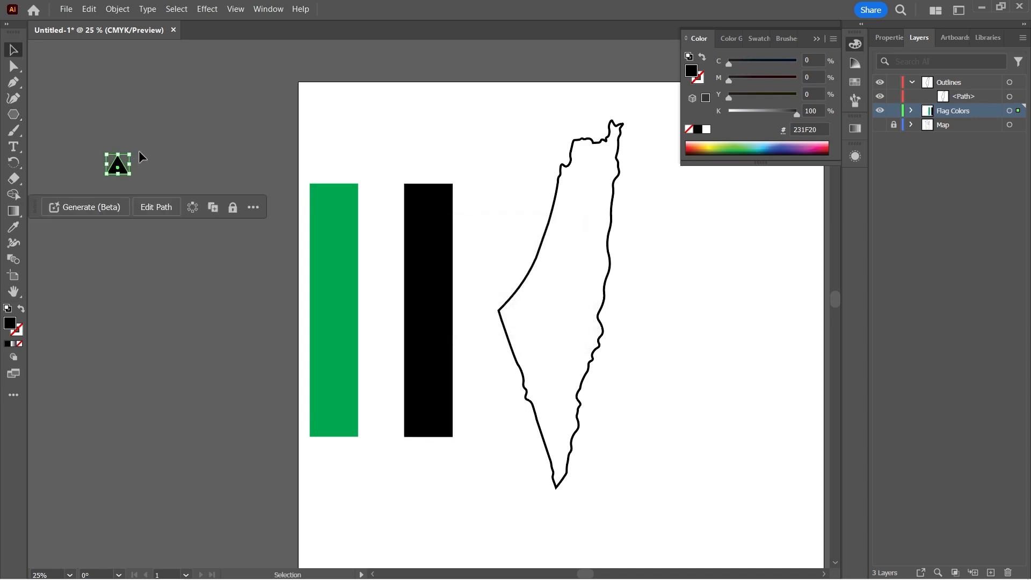
drag(134, 149, 96, 232)
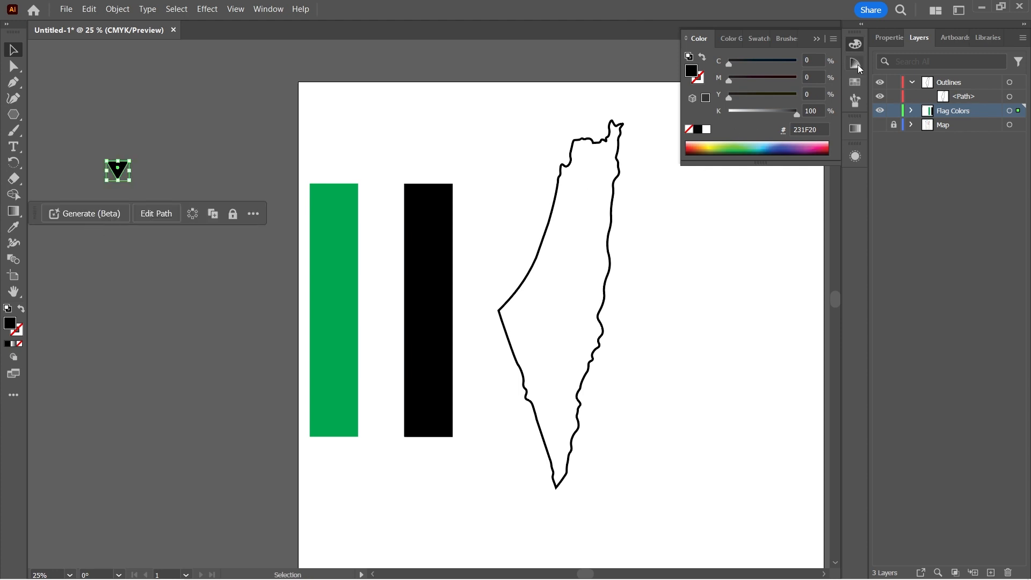
drag(120, 167, 460, 306)
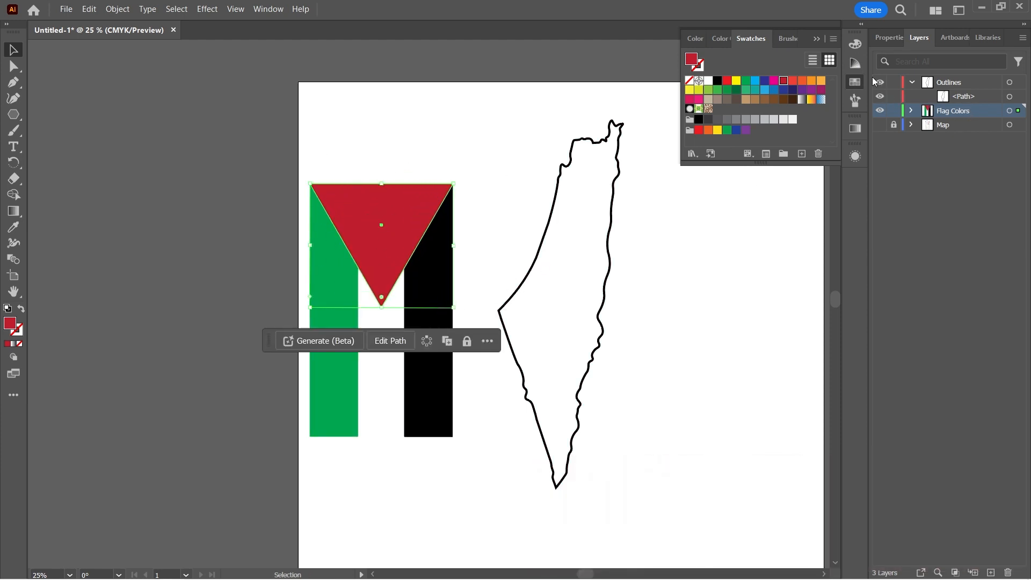
Lock the Outlines layer and move the stripes and triangle together over the upper part of the map outline.
click(893, 82)
click(859, 64)
drag(347, 145, 618, 216)
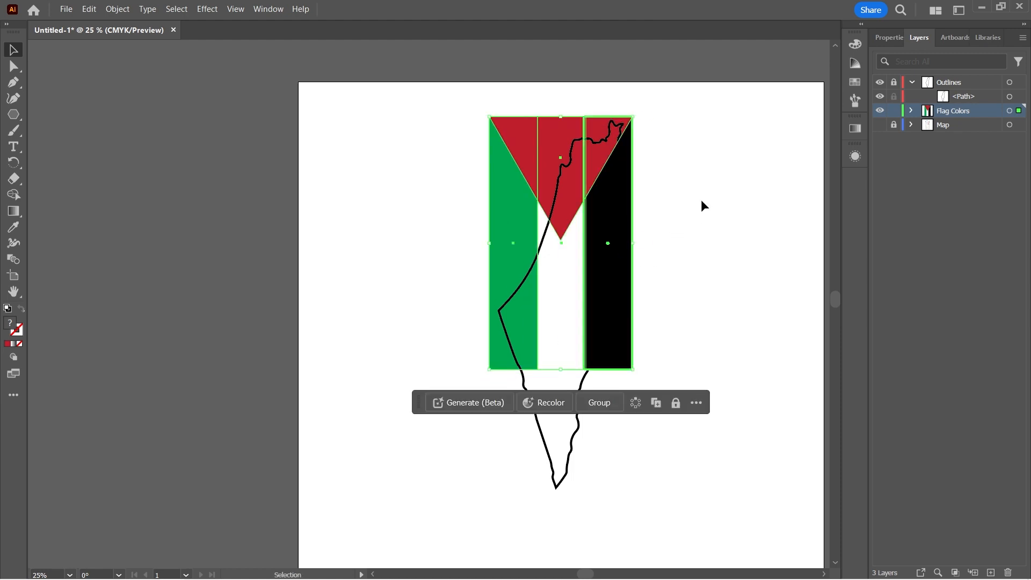
drag(694, 179, 461, 149)
drag(562, 151, 557, 146)
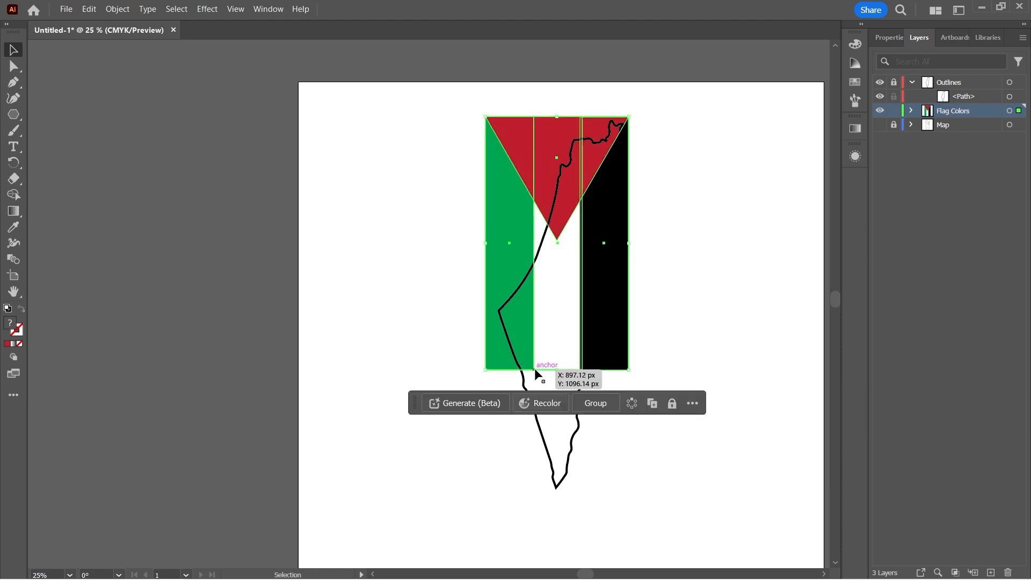
Enlarge the flag shapes proportionally so that they extend past both sides of the map outline.
key(shift)
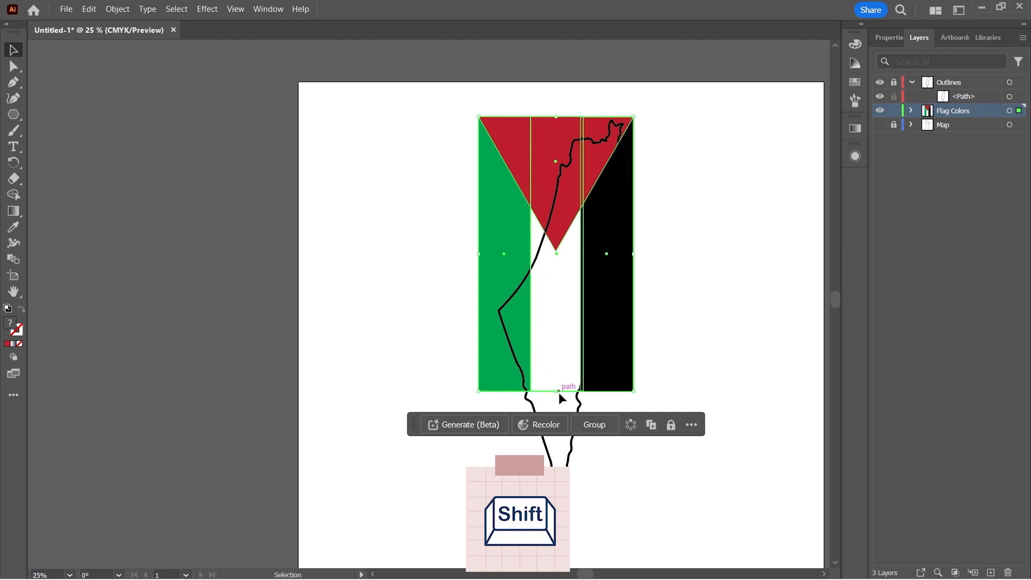
drag(559, 395, 558, 414)
click(749, 344)
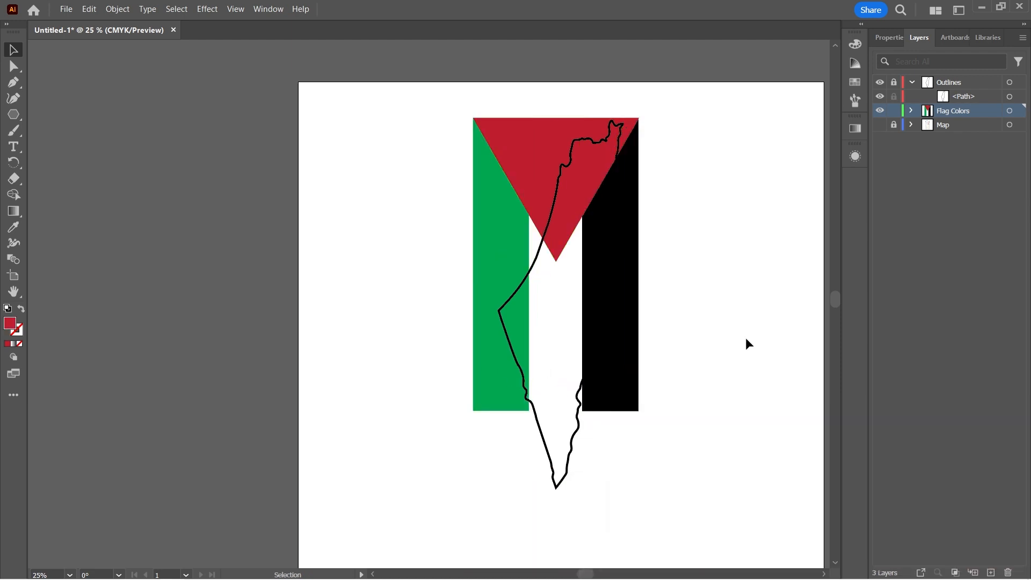
Unlock the Outlines layer and paste three copies of the map outline in place.
click(945, 98)
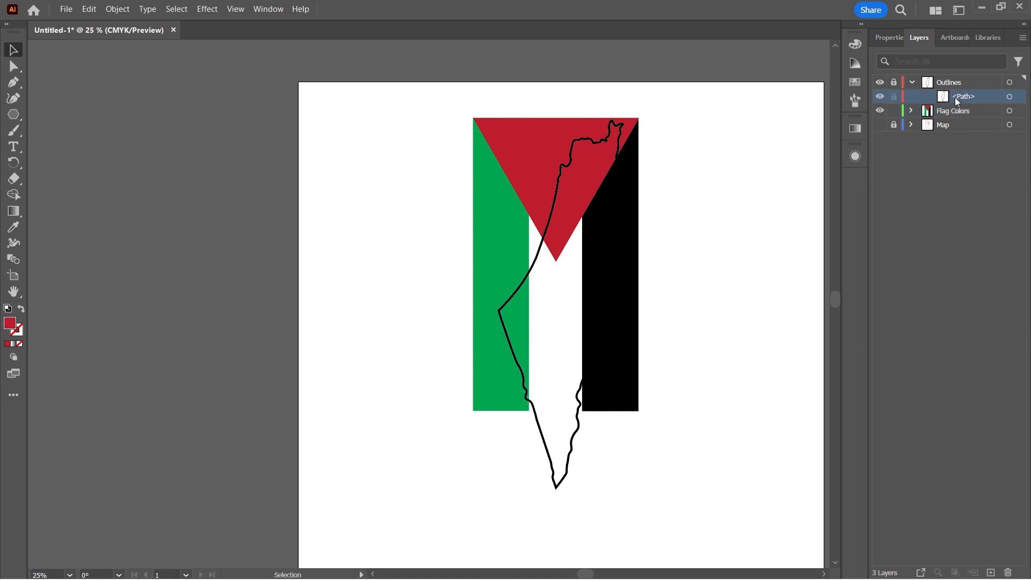
click(894, 85)
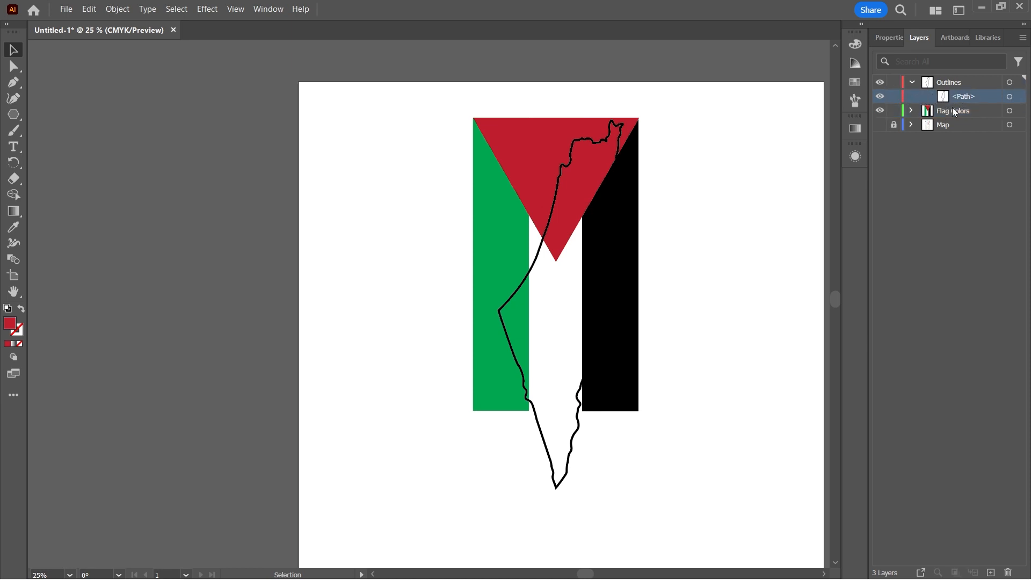
click(1010, 97)
key(ctrl+c)
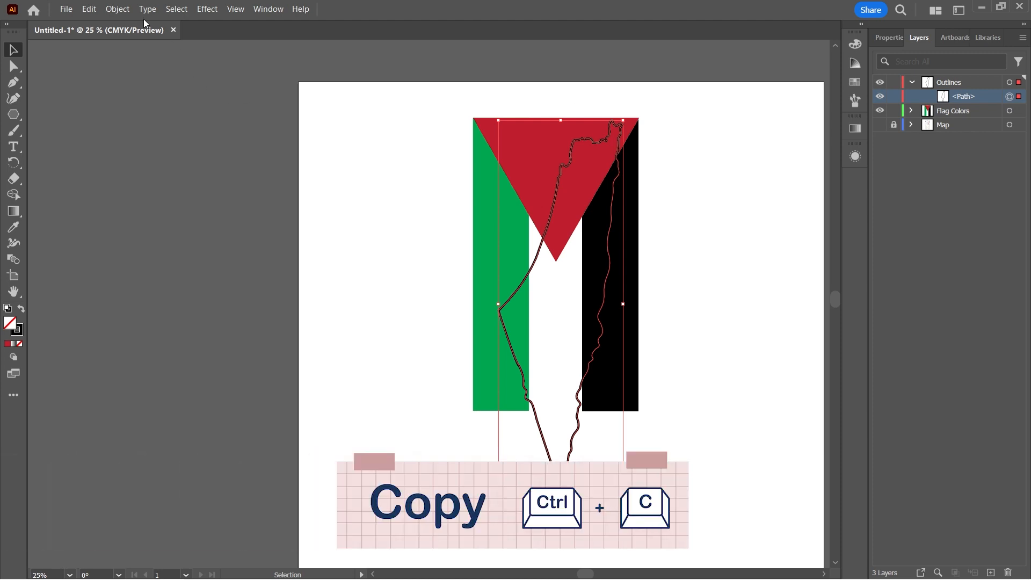
click(89, 9)
click(110, 117)
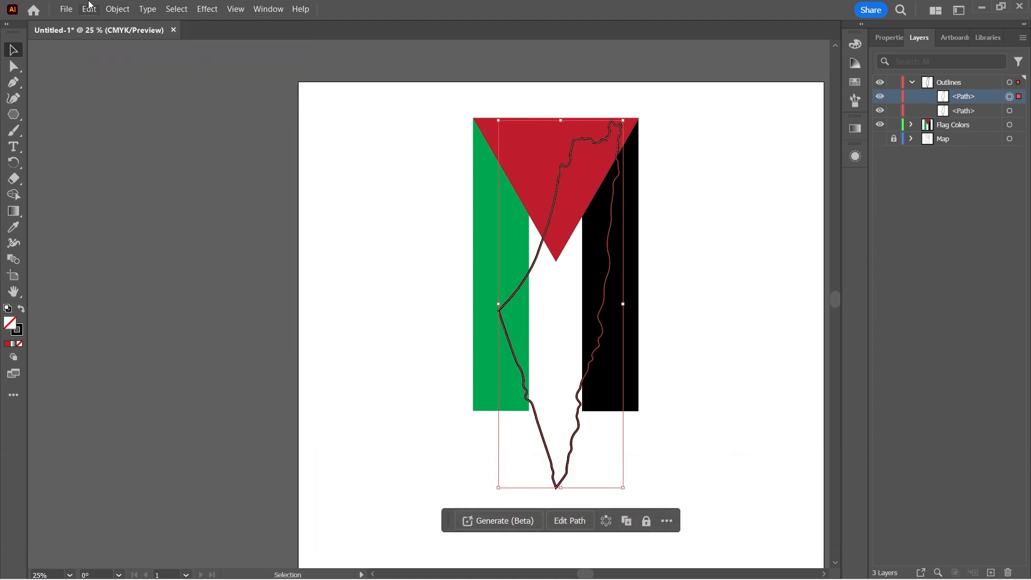
click(90, 9)
click(90, 118)
click(89, 9)
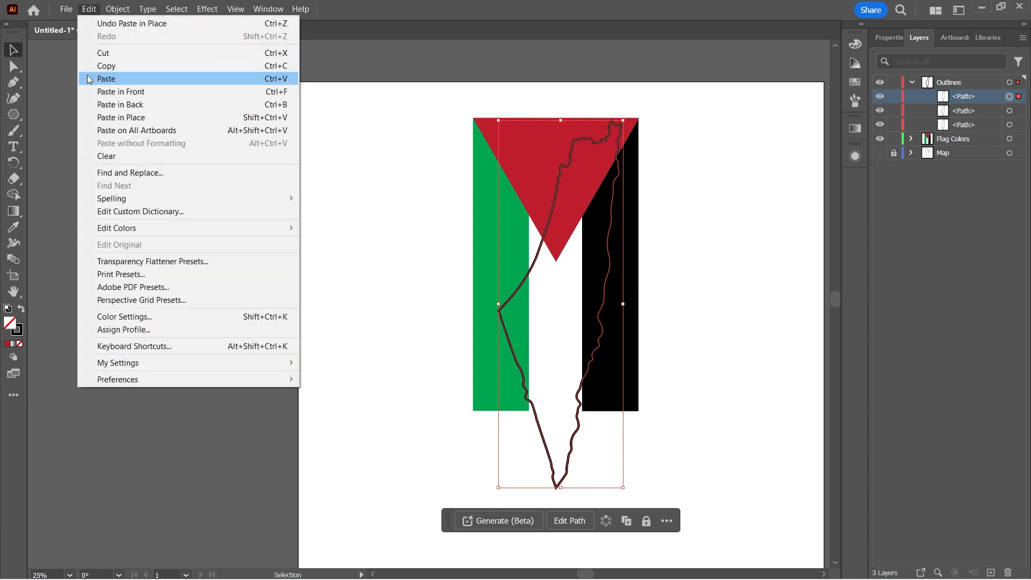
click(89, 117)
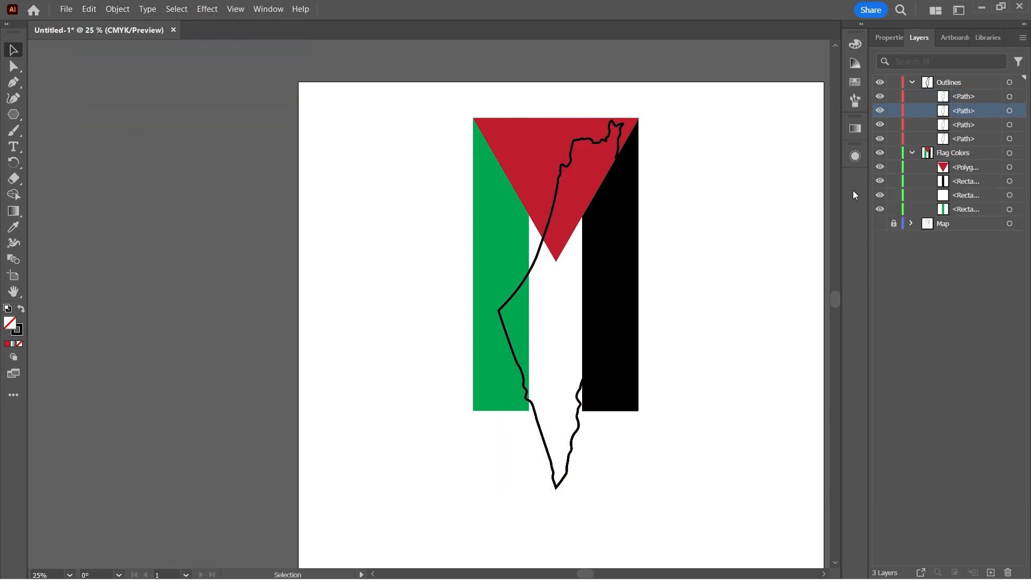
Move three of the outline paths into the Flag Colors layer, above the red triangle.
shift+click(971, 125)
shift+click(965, 143)
drag(968, 113, 968, 164)
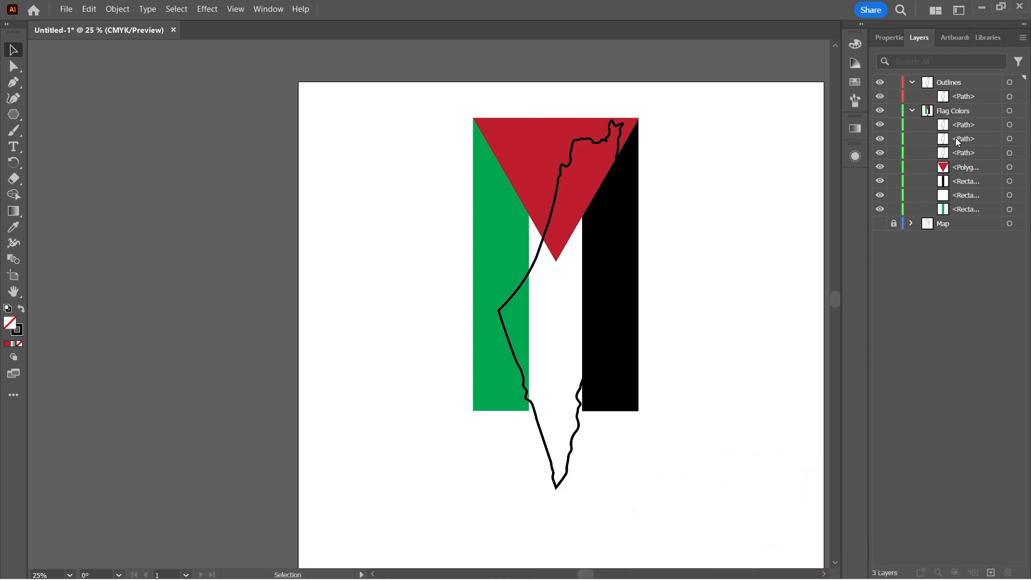
Intersect the topmost outline copy in Flag Colors with the red triangle and fill the resulting shape with dark red.
click(1020, 154)
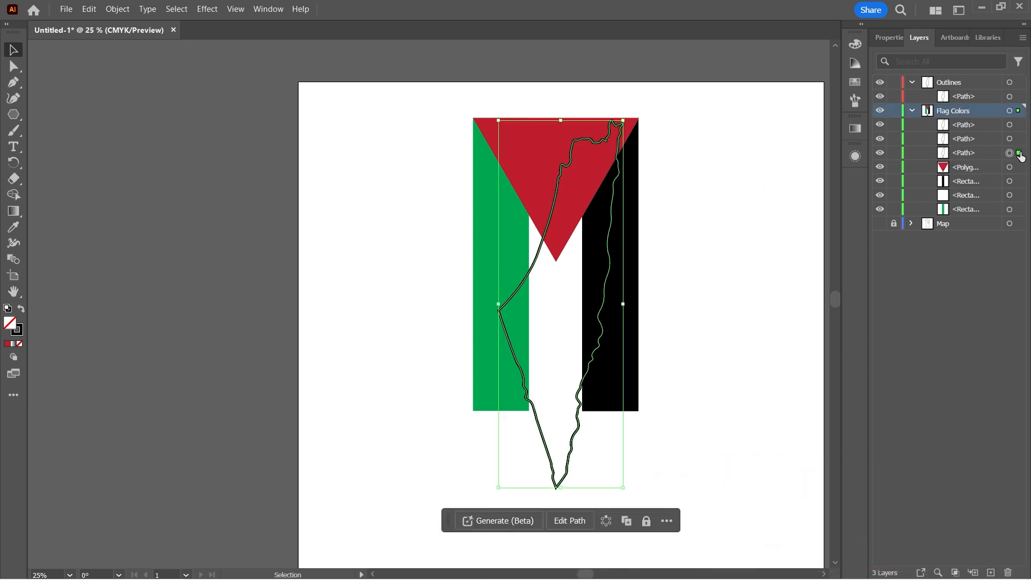
click(1016, 126)
shift+click(1020, 173)
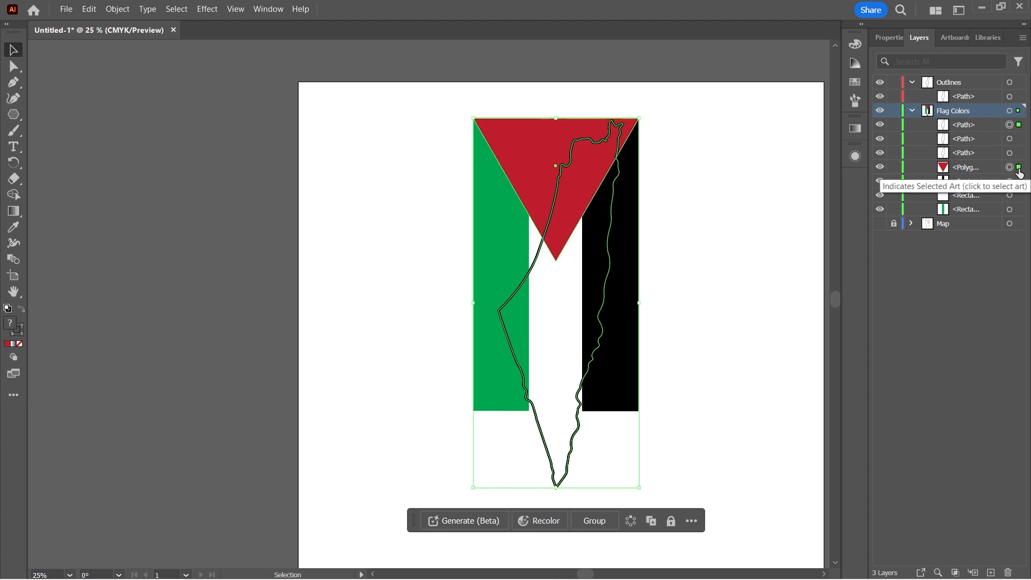
click(887, 38)
scroll(978, 519, down, 2)
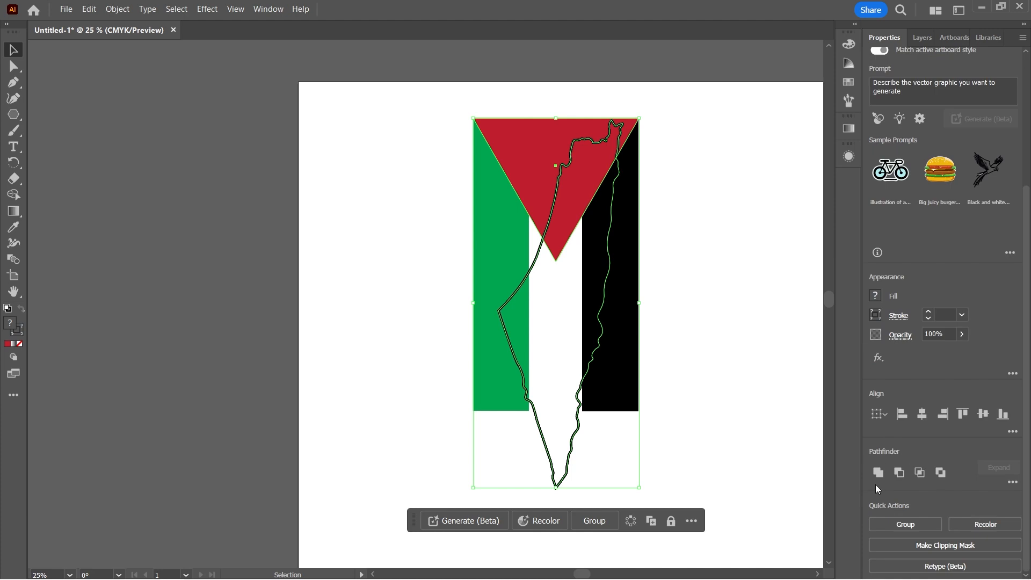
click(922, 472)
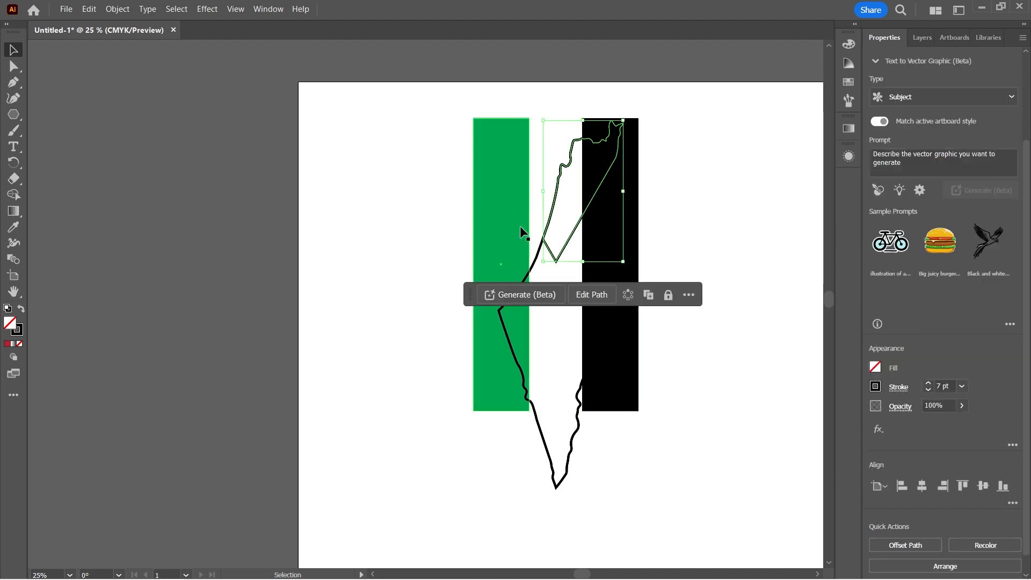
click(849, 83)
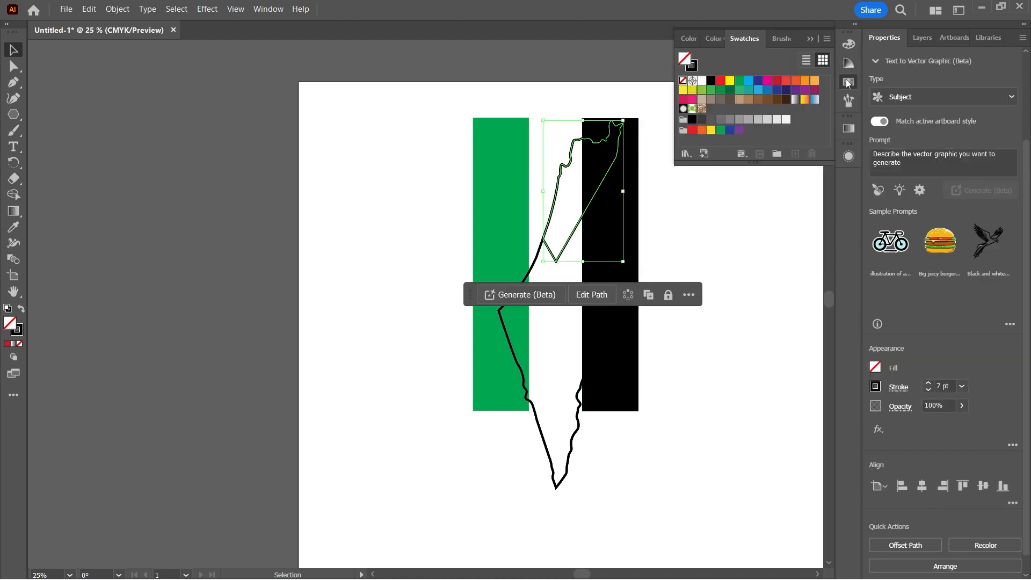
click(777, 81)
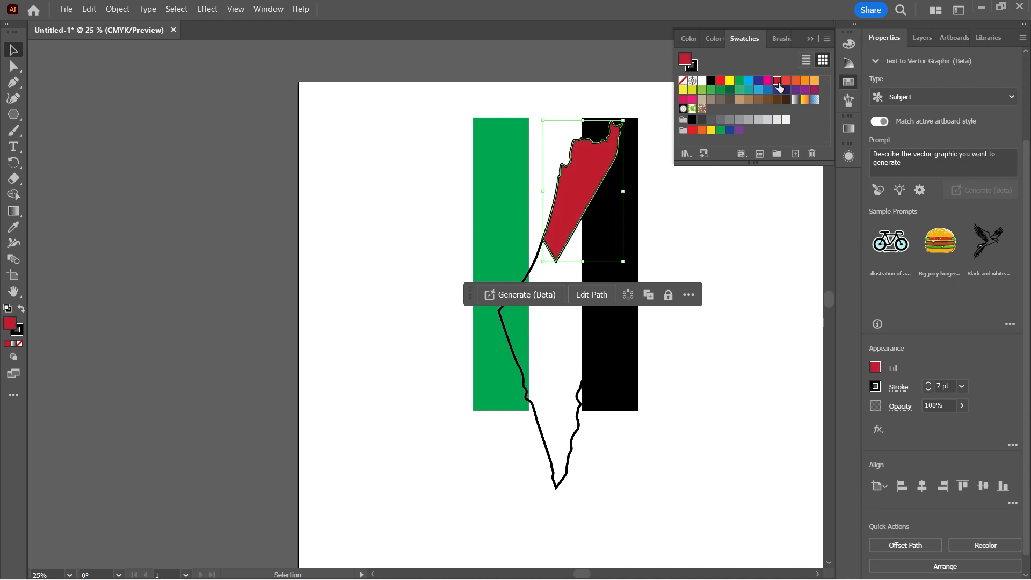
Remove the stroke from the dark red intersected shape and deselect it.
click(21, 333)
click(22, 346)
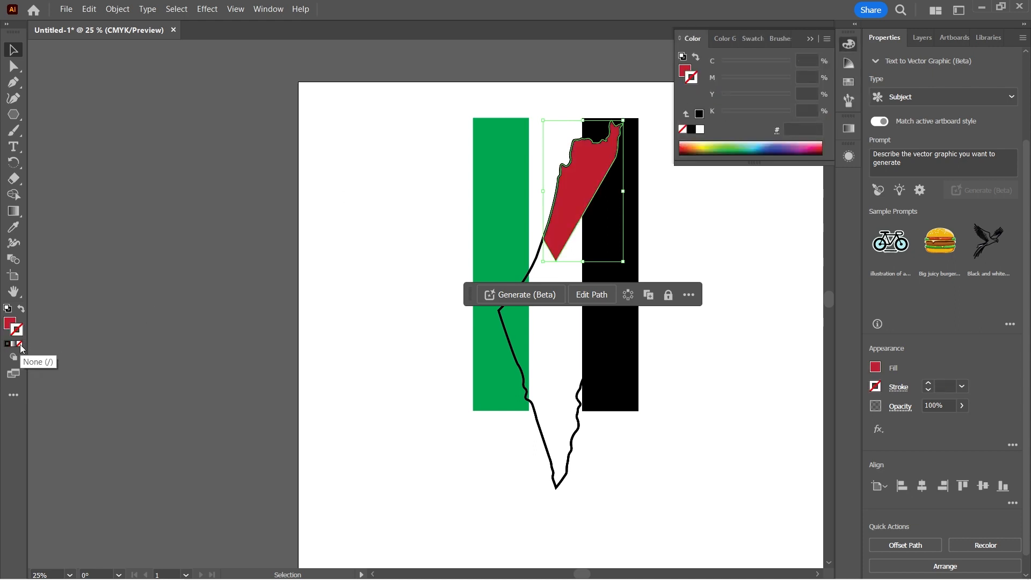
click(322, 304)
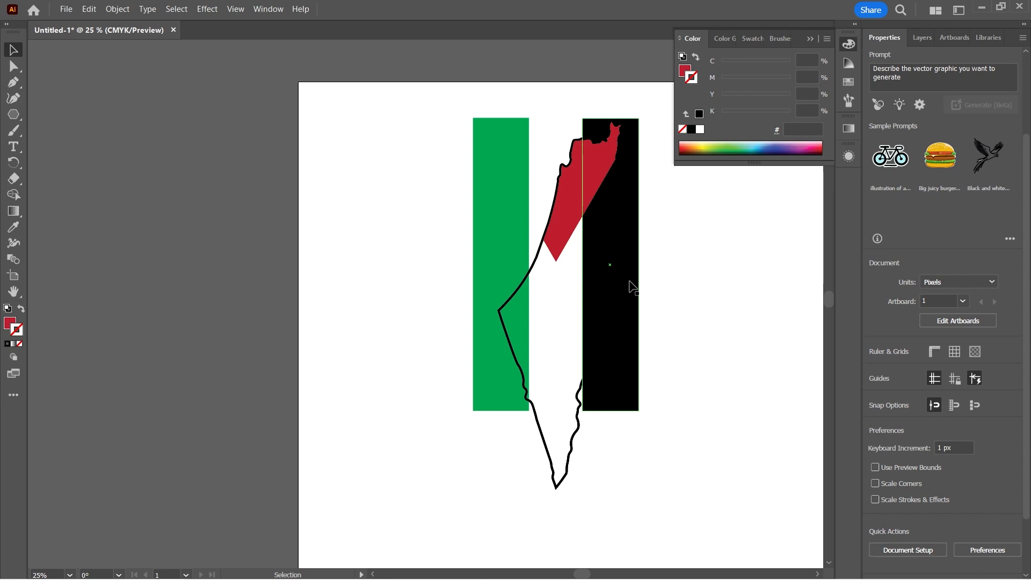
Intersect the upper remaining outline copy in Flag Colors with the black rectangle.
click(920, 37)
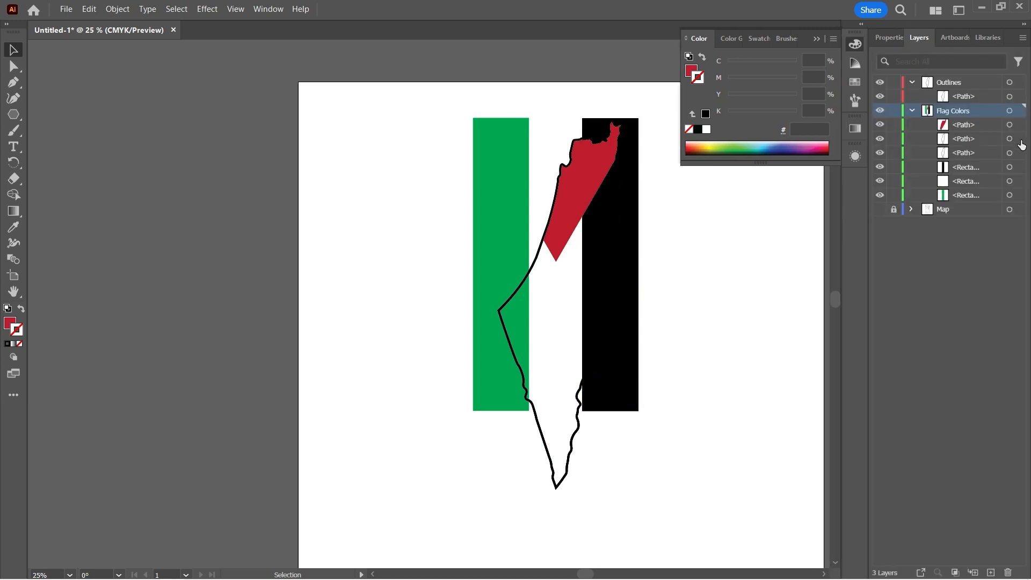
click(1019, 139)
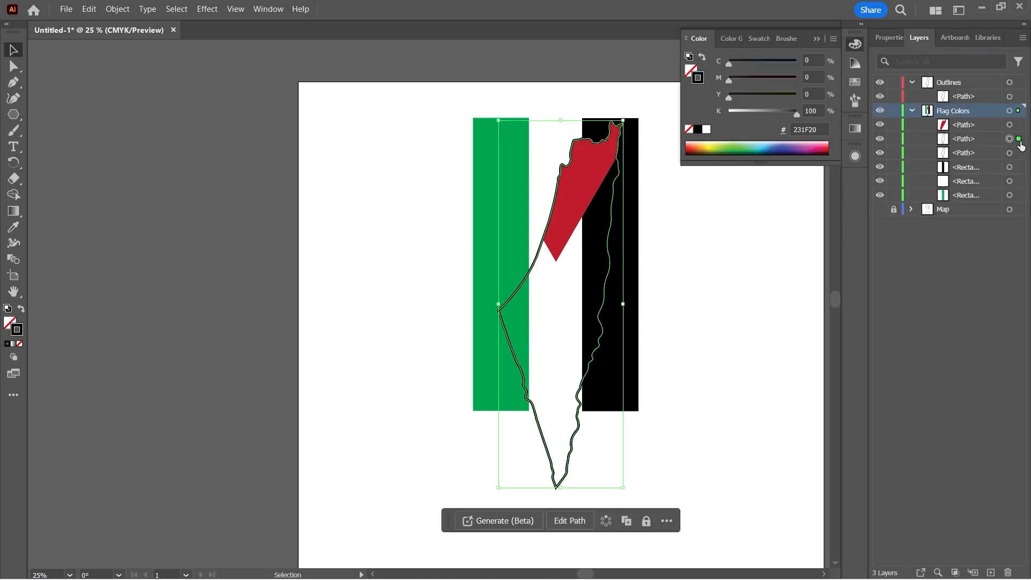
shift+click(1018, 169)
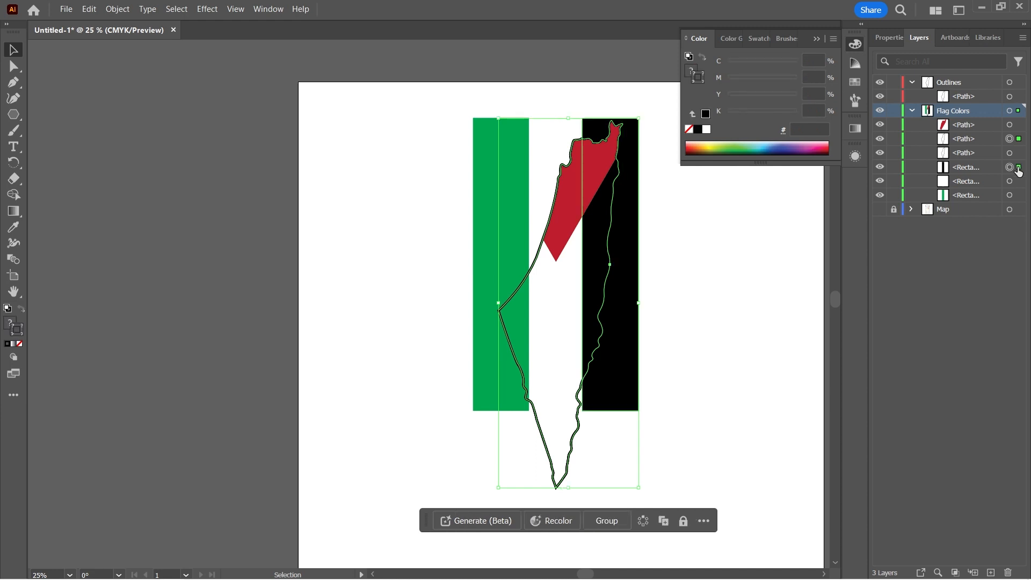
click(888, 37)
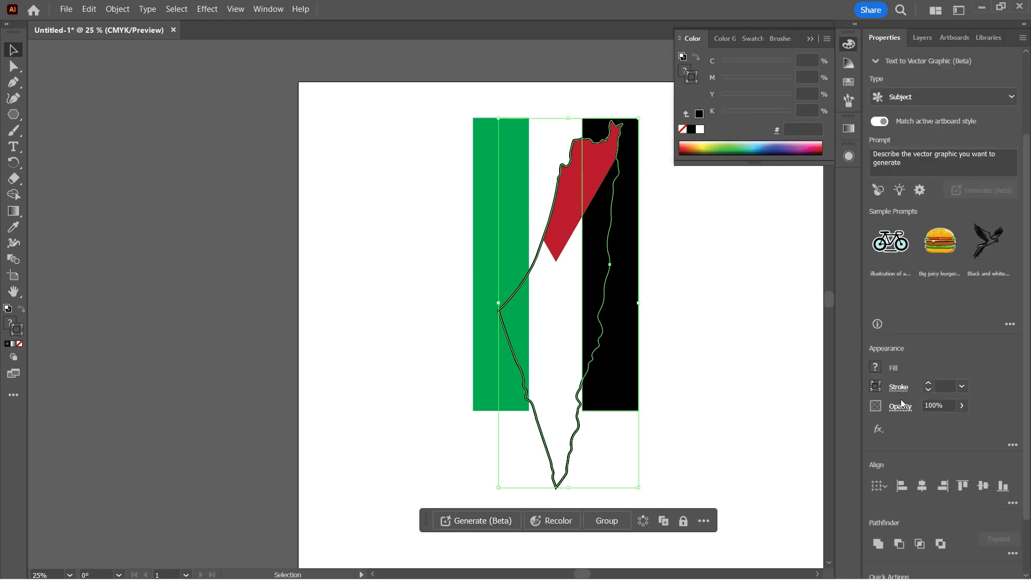
click(919, 544)
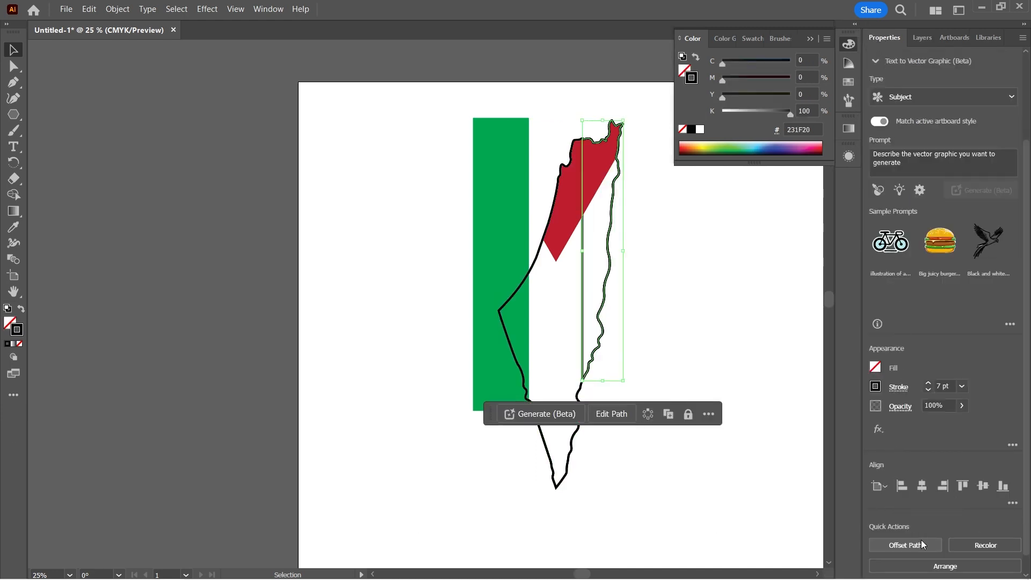
Fill the new intersected shape along the map's right side with black and remove its stroke.
click(691, 251)
click(610, 248)
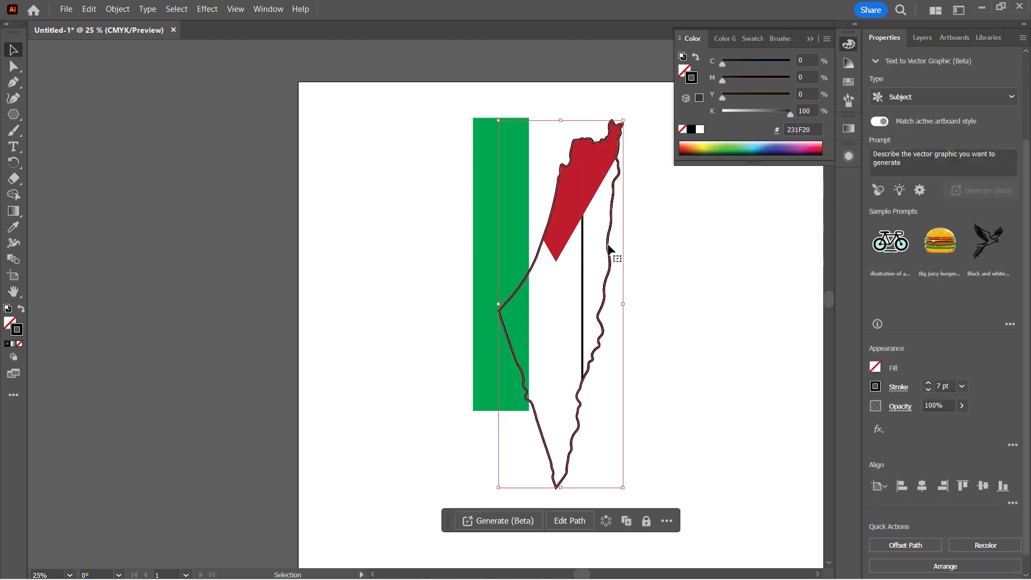
click(584, 260)
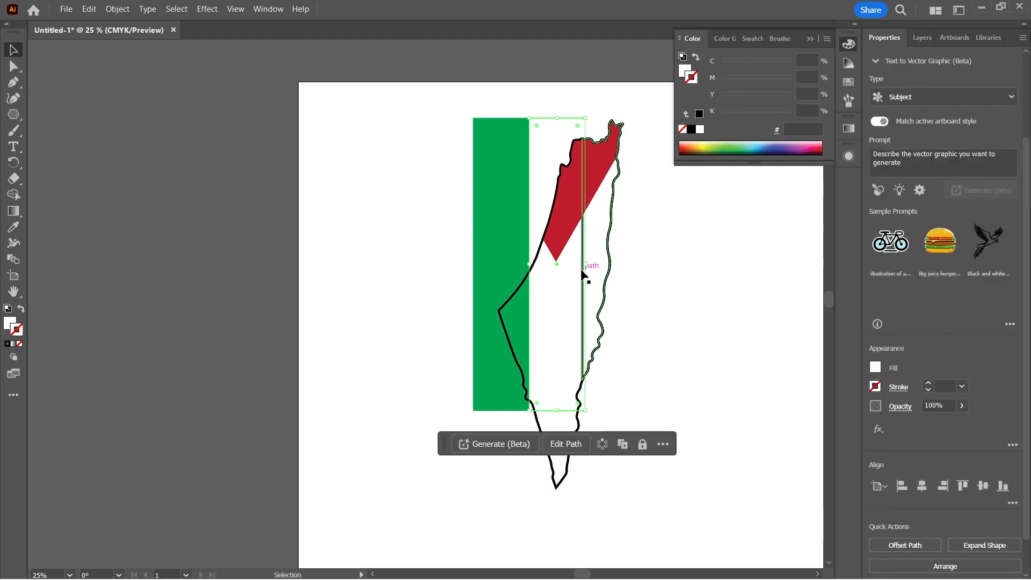
click(597, 333)
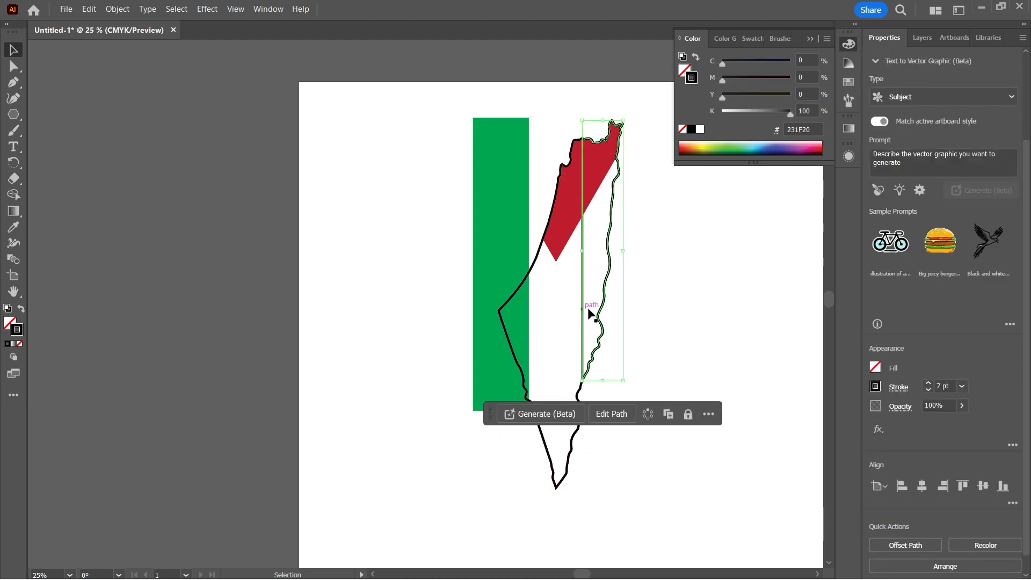
click(692, 130)
click(684, 71)
click(691, 130)
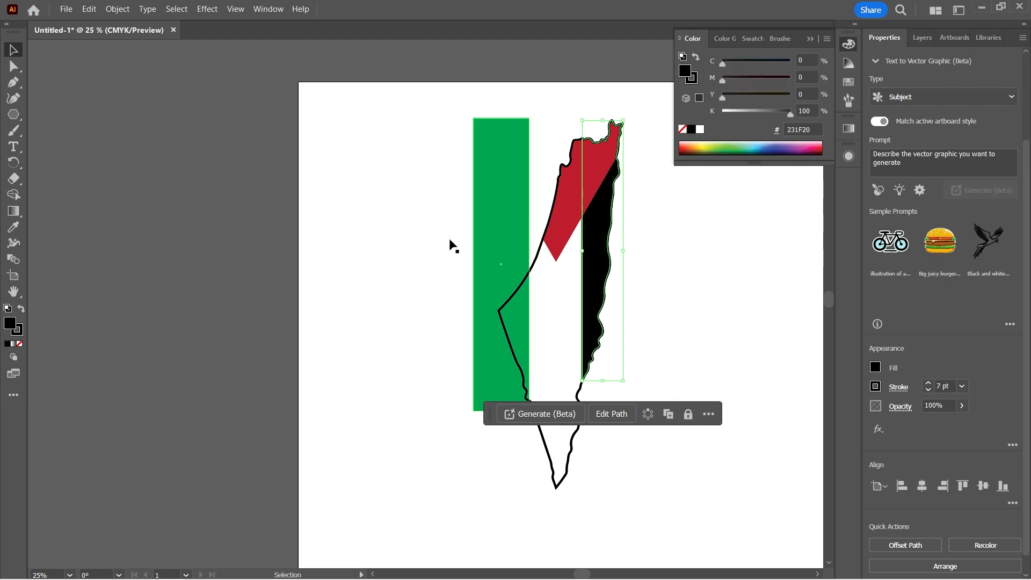
click(22, 333)
click(20, 344)
click(357, 326)
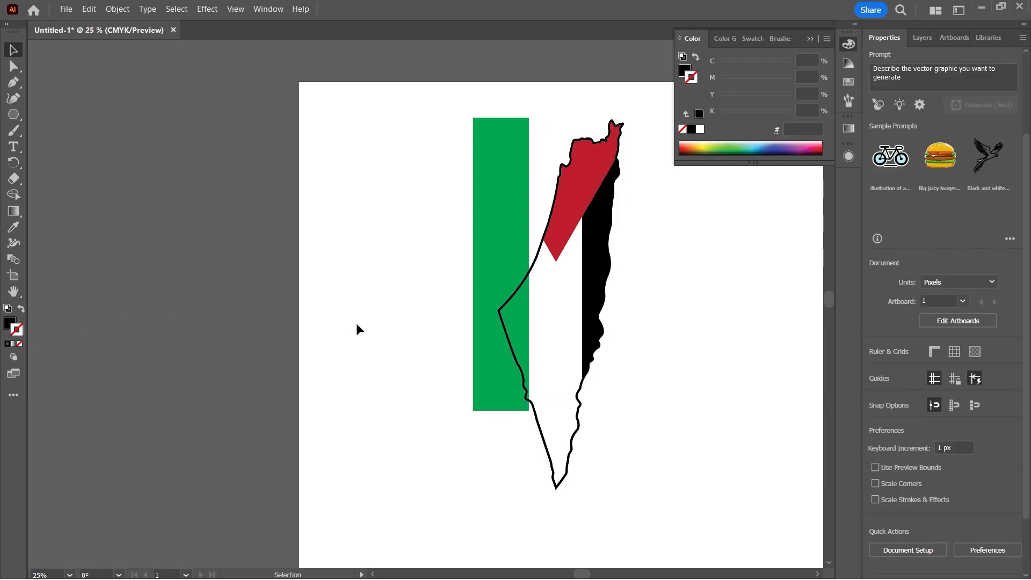
Intersect the last outline copy in Flag Colors with the green rectangle.
click(517, 250)
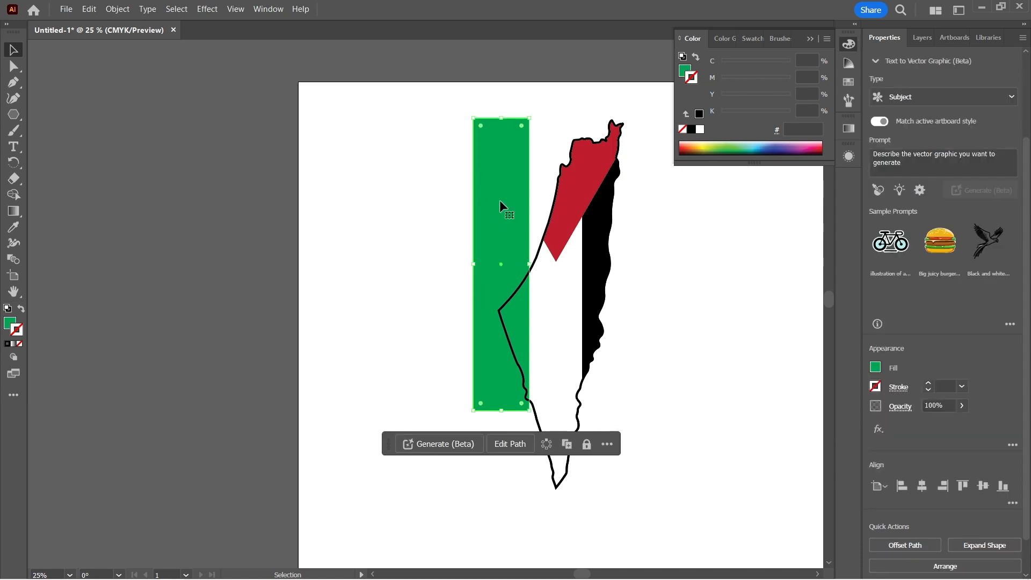
click(921, 38)
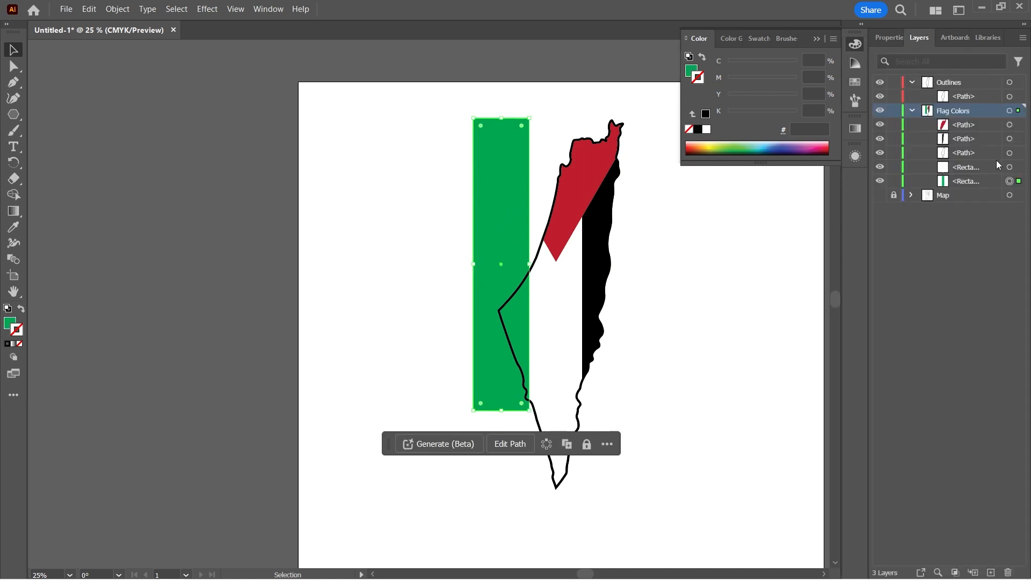
shift+click(1019, 154)
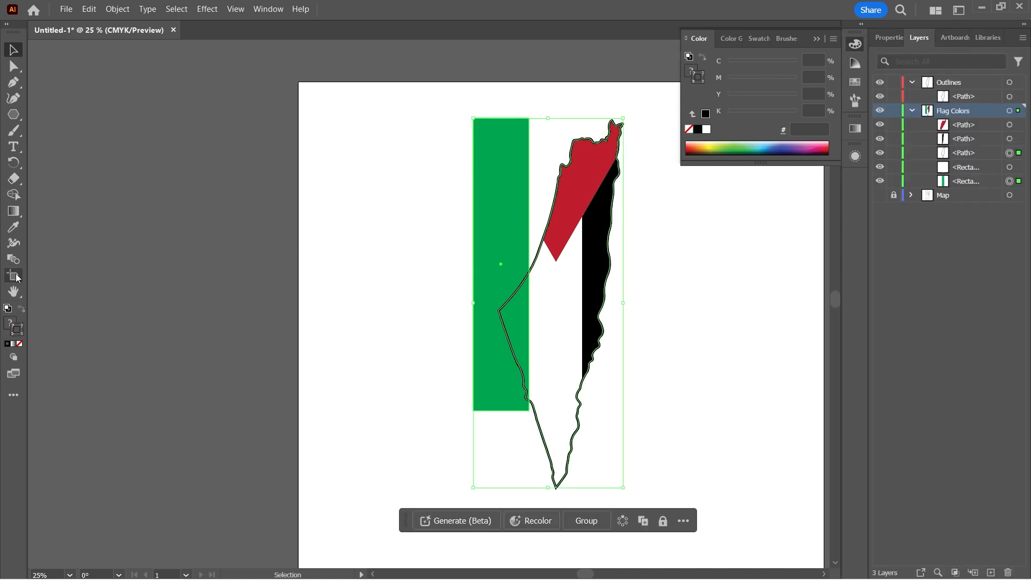
click(891, 38)
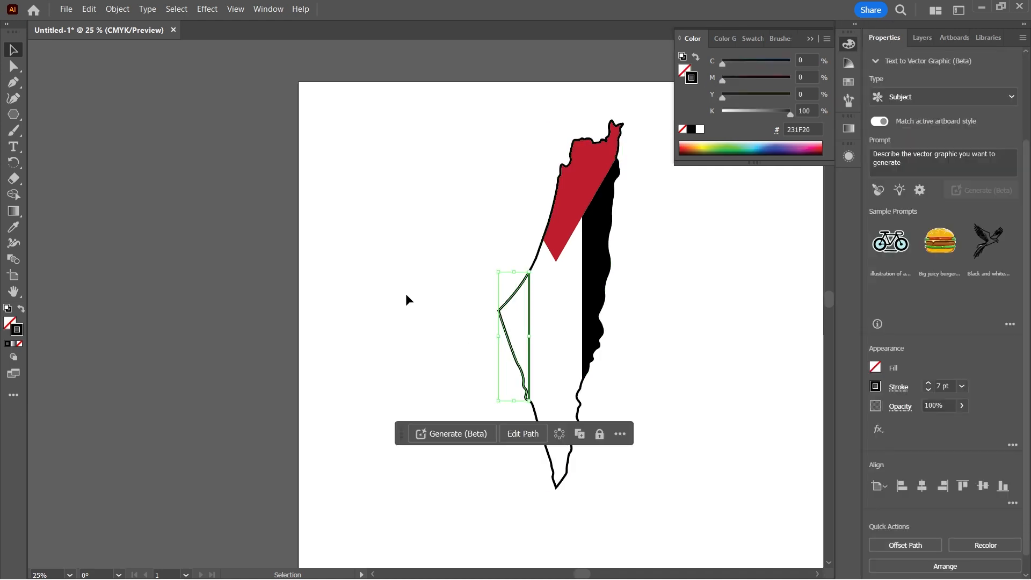
Give the intersected shape on the map's left side a green fill and no stroke.
click(848, 61)
click(849, 82)
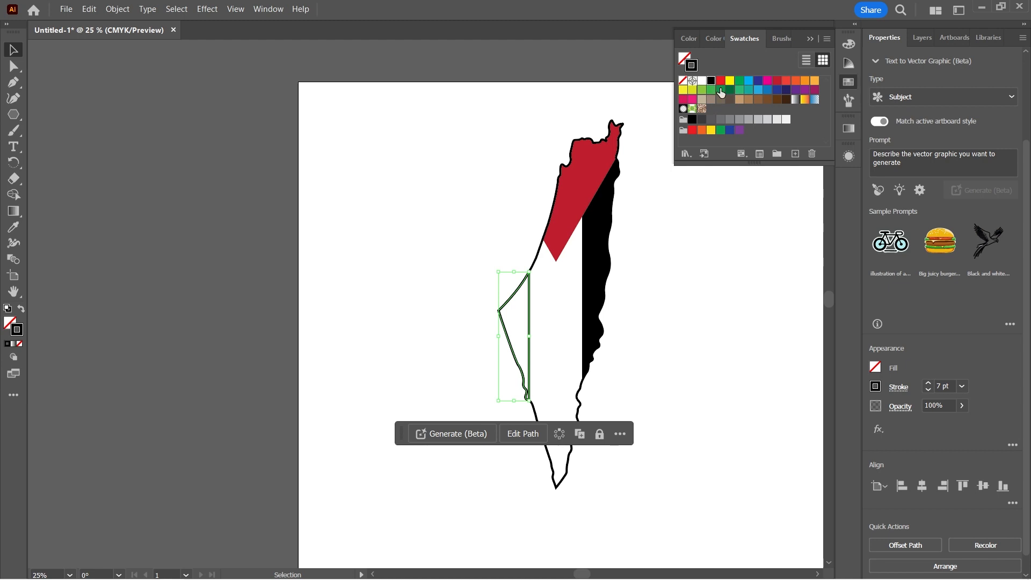
click(721, 90)
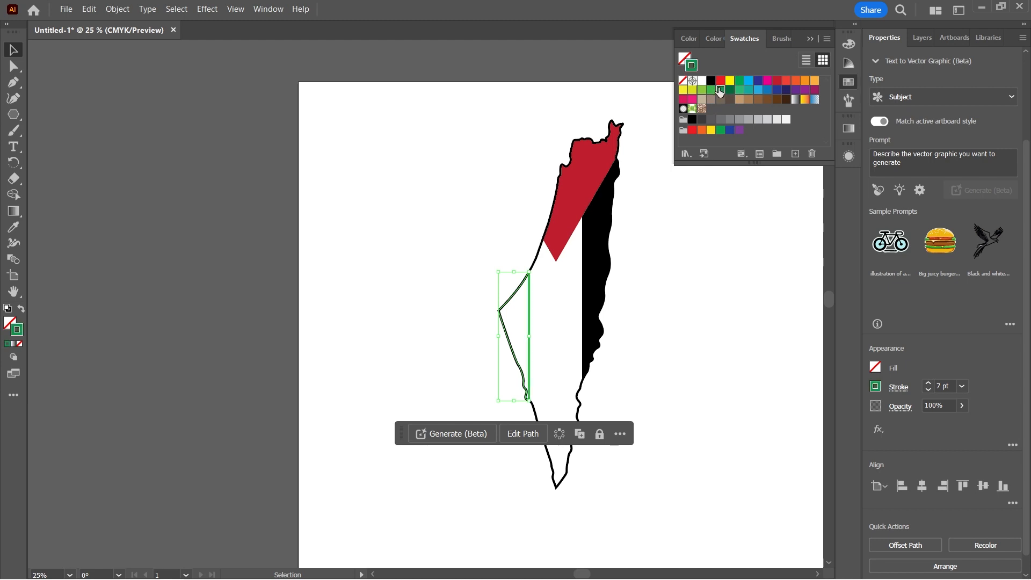
click(21, 309)
click(704, 205)
scroll(703, 205, down, 2)
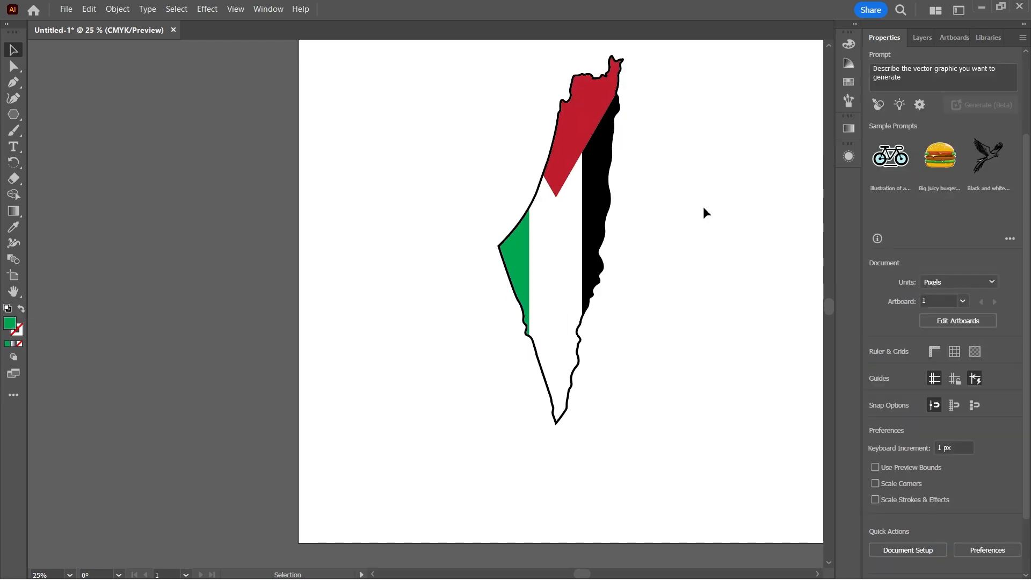
key(ctrl+minus)
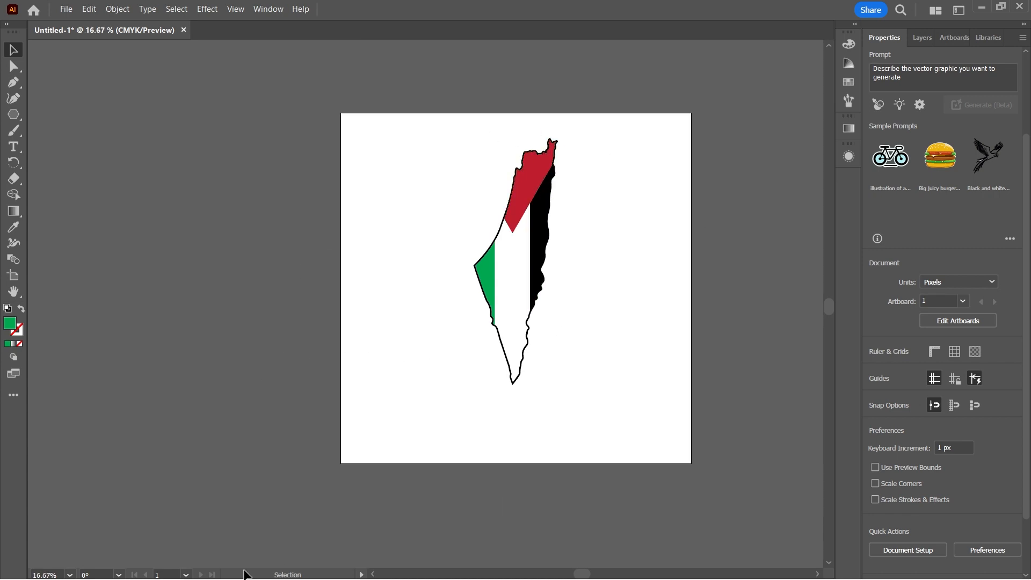
Create a layer above Flag Colors and name it Text.
mouse_move(200, 579)
click(925, 37)
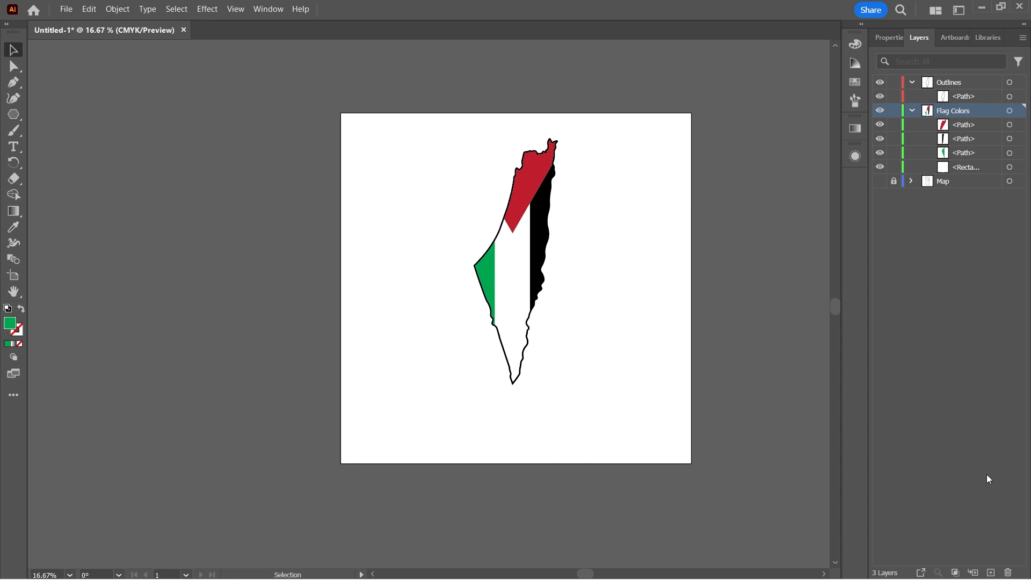
click(992, 572)
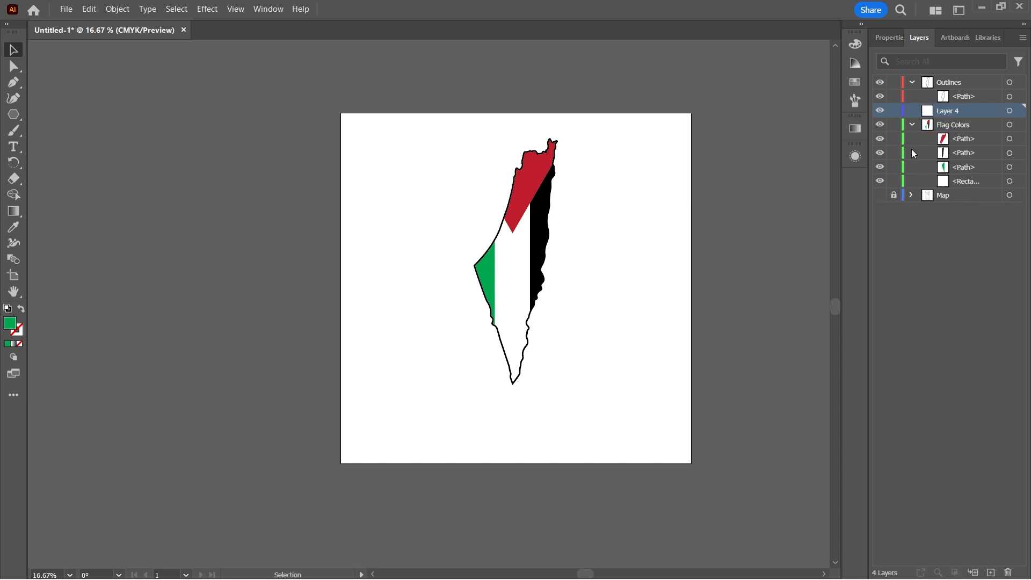
double_click(945, 112)
text(Text)
key(Return)
Add a text object below the map and paste the copied Arabic verse with its reference [آل عمران: 126].
click(14, 147)
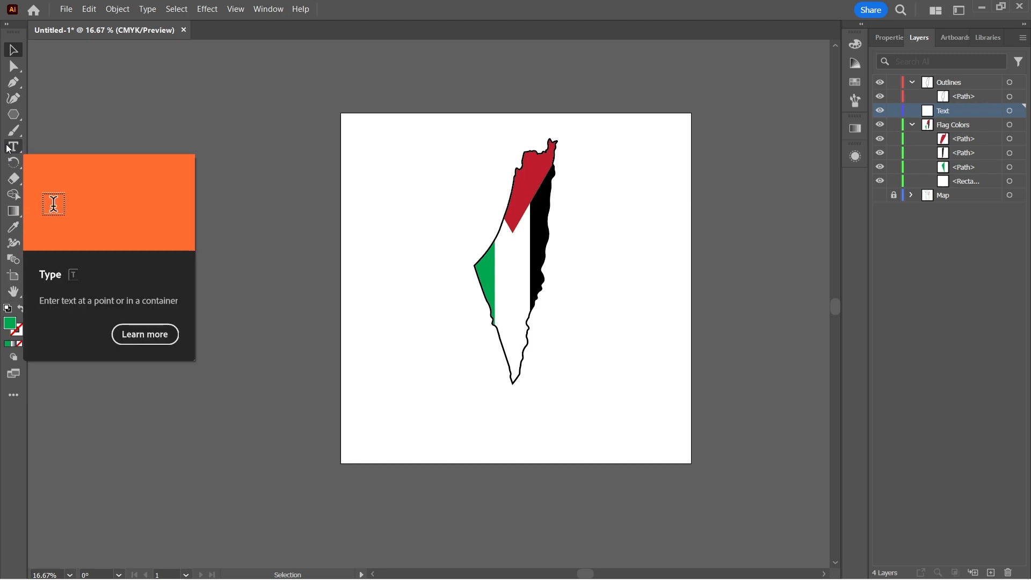
click(397, 406)
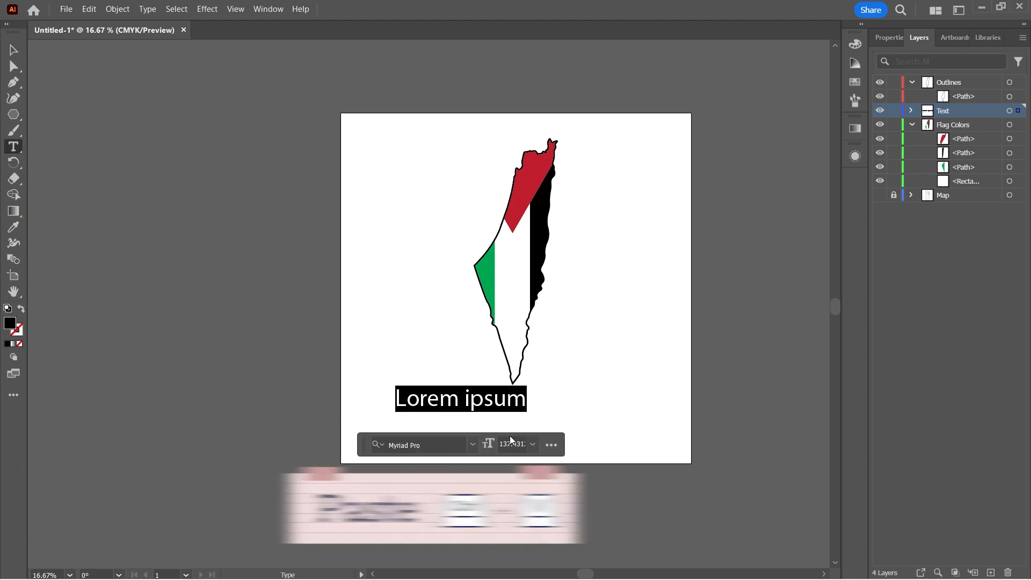
text((وَمَا النَّصْرُ إِلَّا مِنْ عِنْدِ اللَّهِ الْعَزِيزِ الْحَكِيمِ) [آل عمران: 126])
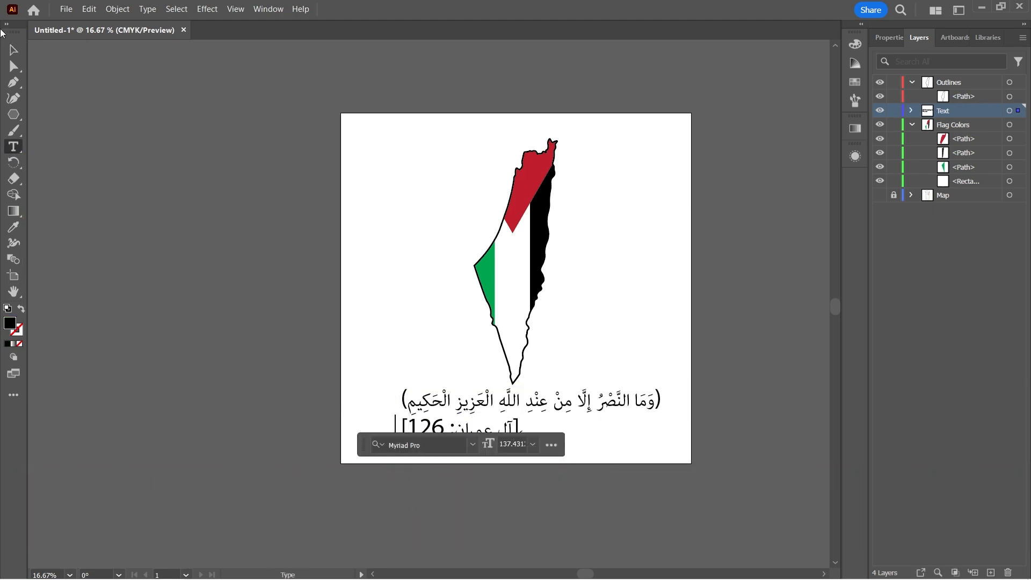
Duplicate the verse text, move the copy beside the map, and reduce it to the reference [آل عمران: 126].
click(6, 53)
key(ctrl+c)
key(ctrl+v)
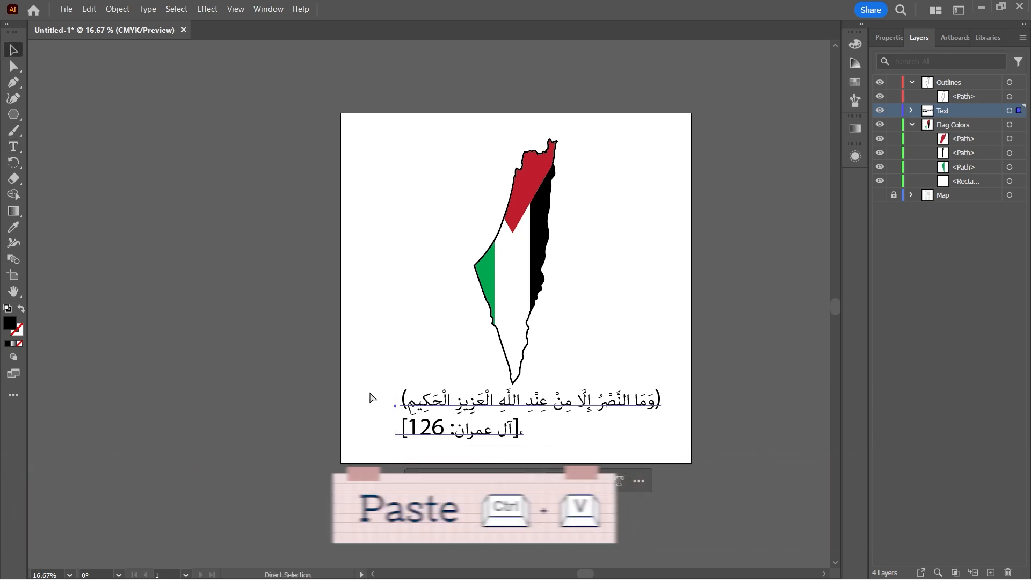
drag(377, 291, 354, 271)
triple_click(354, 271)
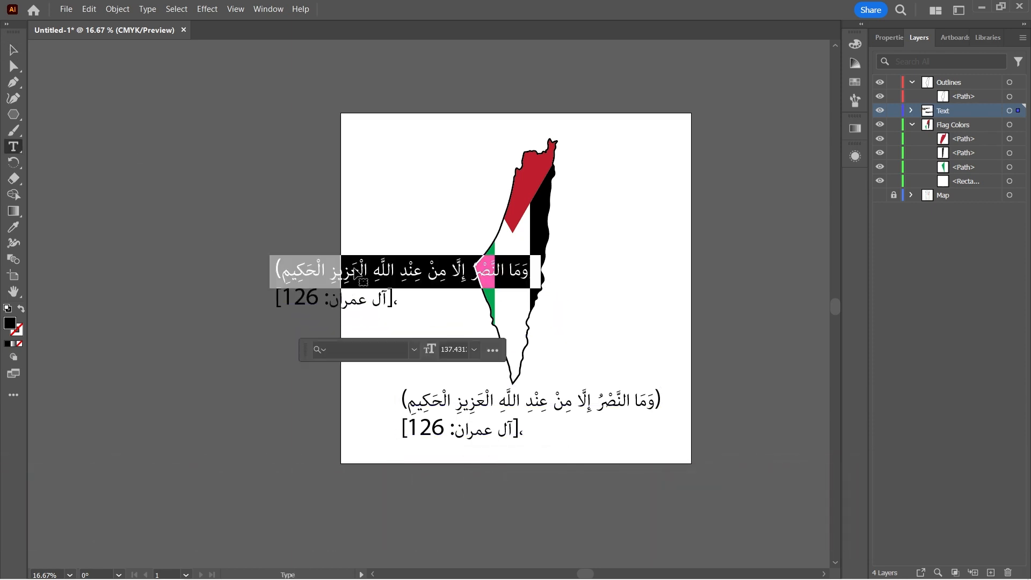
key(BackSpace)
key(BackSpace)
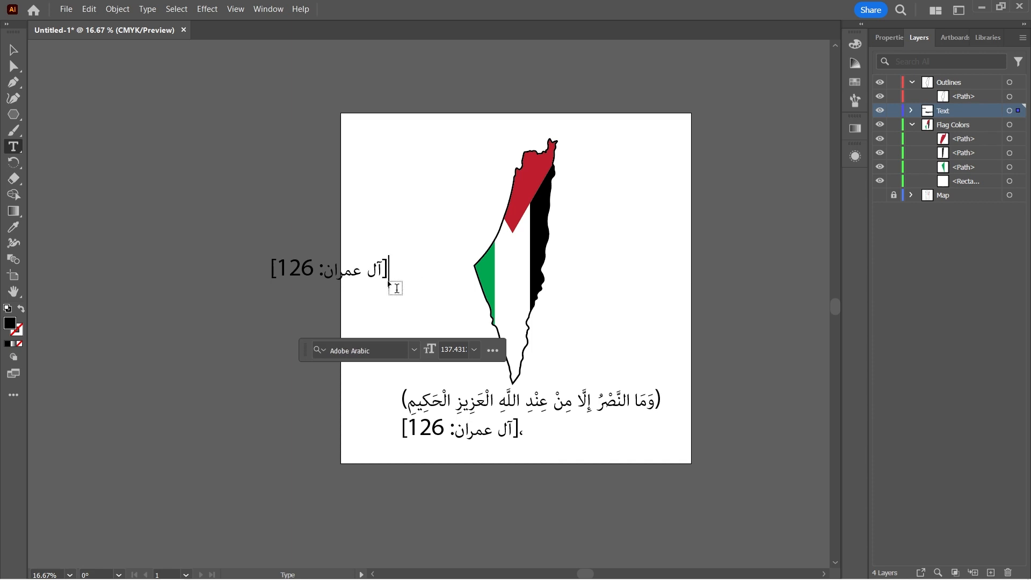
Delete the reference line from the original text below the map, keeping only the verse.
key(Escape)
key(t)
click(481, 435)
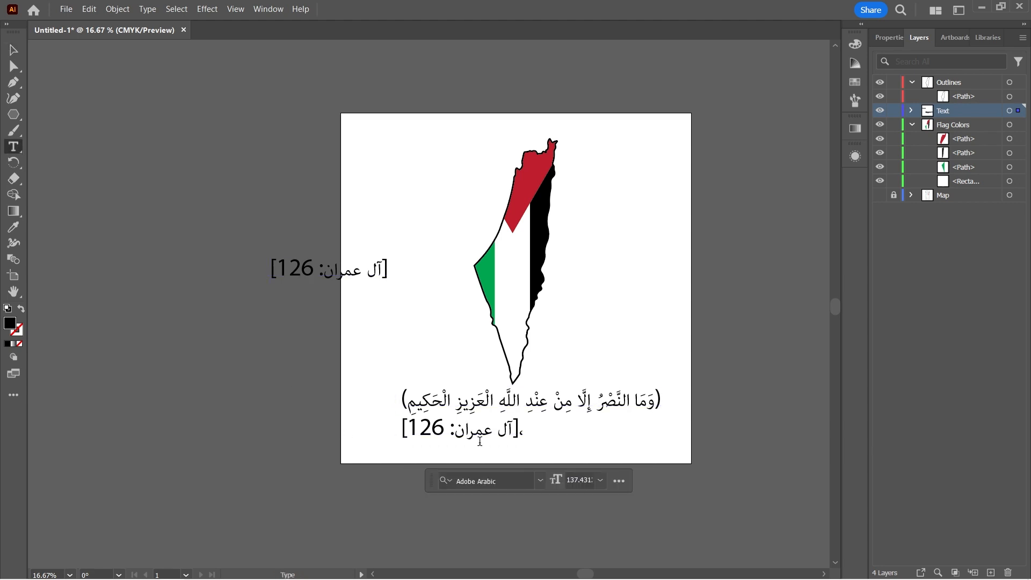
triple_click(480, 435)
key(BackSpace)
key(BackSpace)
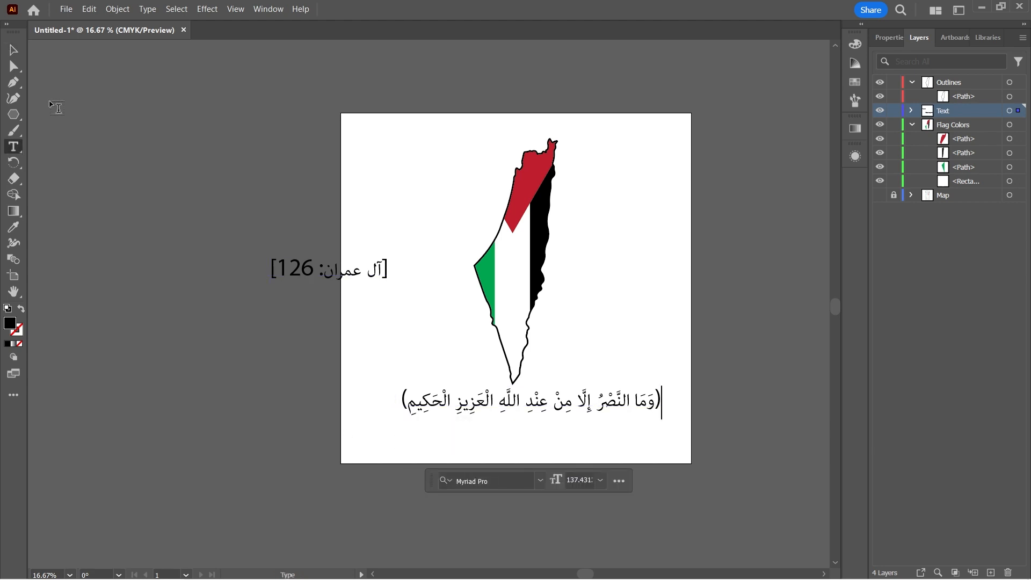
Centre the verse's paragraph and position it horizontally centred on the artboard, with a slightly smaller font size.
click(13, 50)
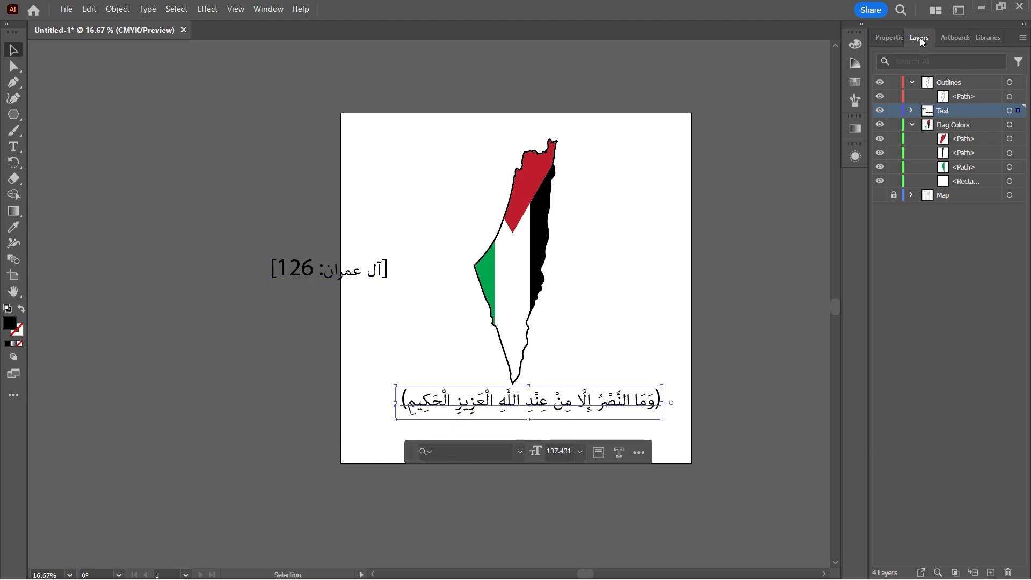
click(887, 38)
scroll(910, 402, down, 5)
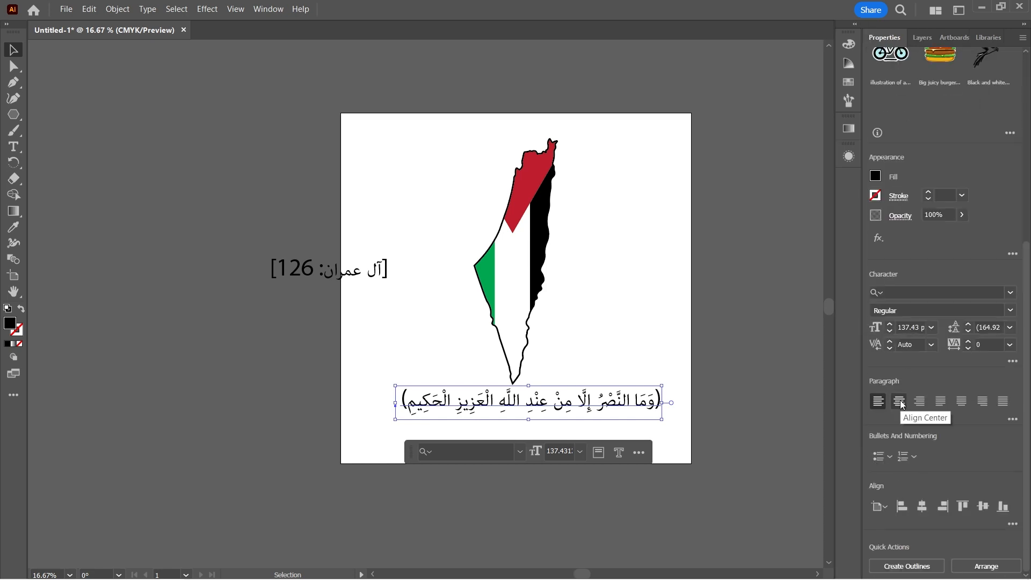
click(900, 403)
click(923, 508)
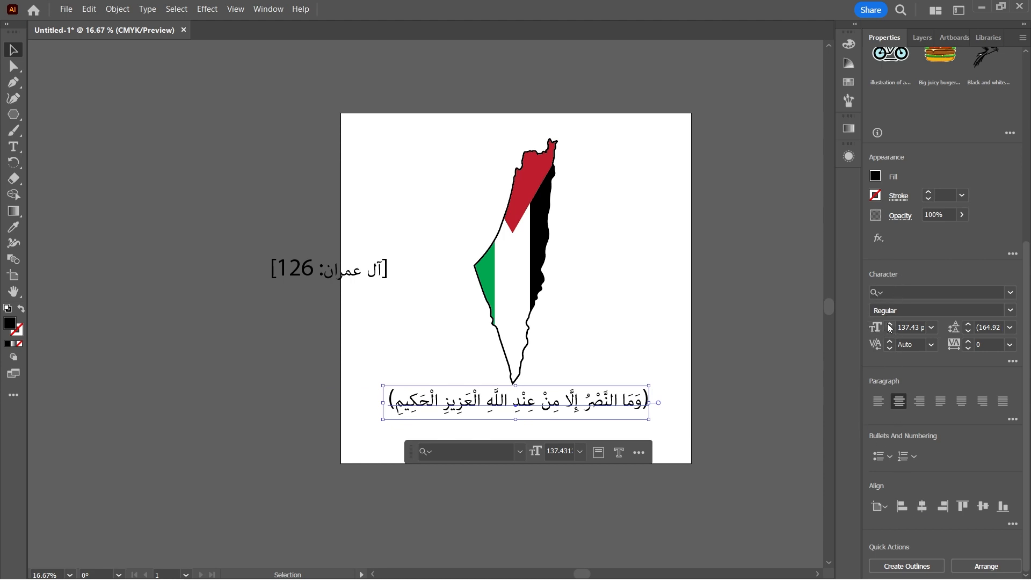
Reduce the size of the reference [آل عمران: 126] and place it beneath the left end of the verse.
click(338, 274)
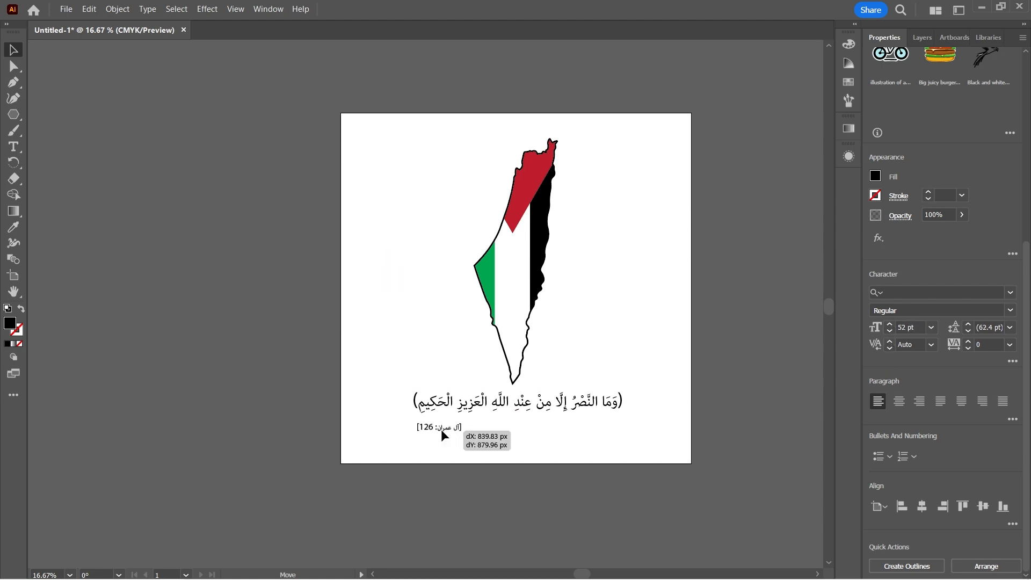
drag(441, 431, 448, 427)
click(296, 337)
click(395, 328)
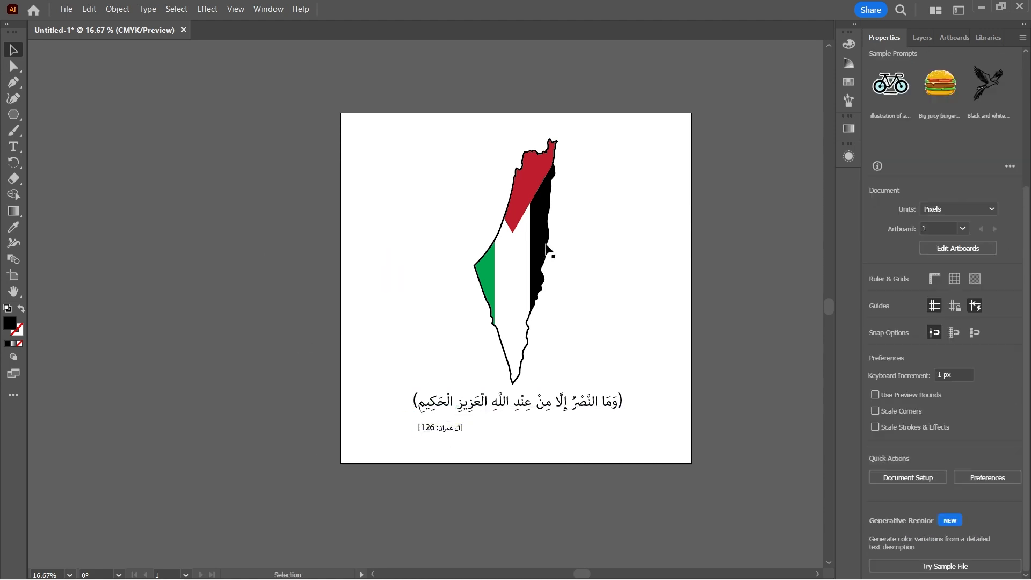
Add a new layer named BG and move it to the bottom of the layer stack, below Map.
click(924, 37)
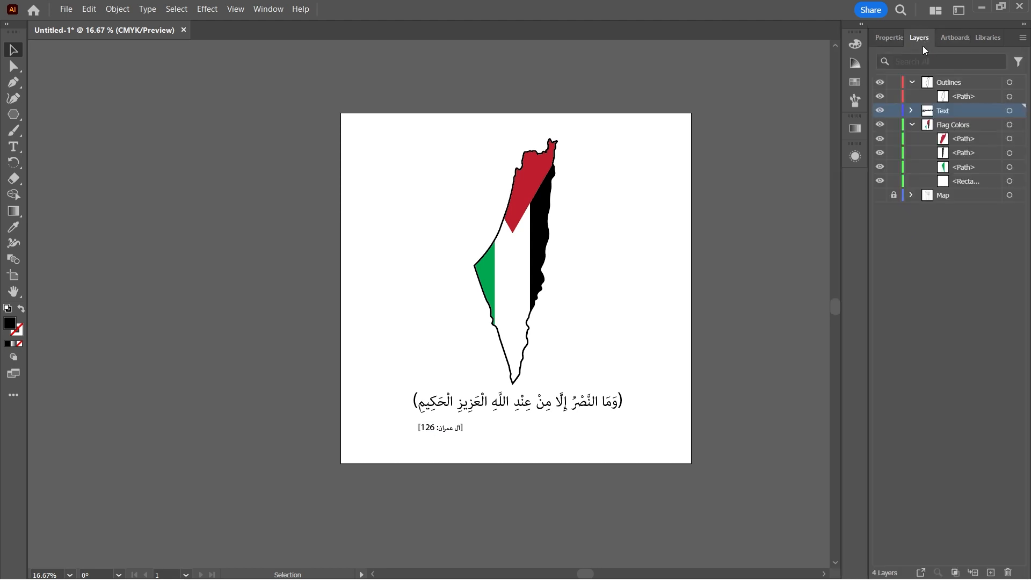
click(912, 111)
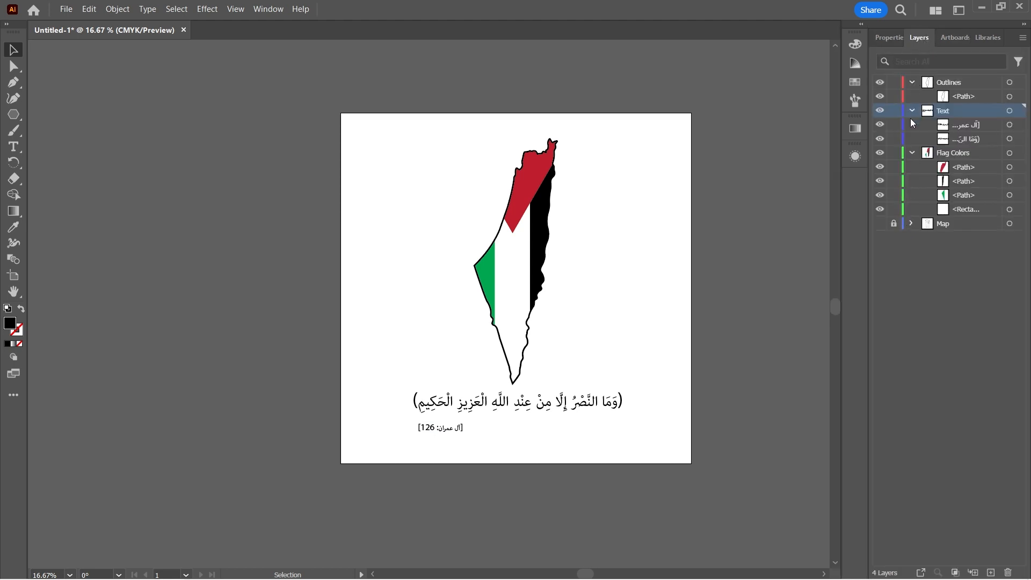
click(912, 82)
click(912, 97)
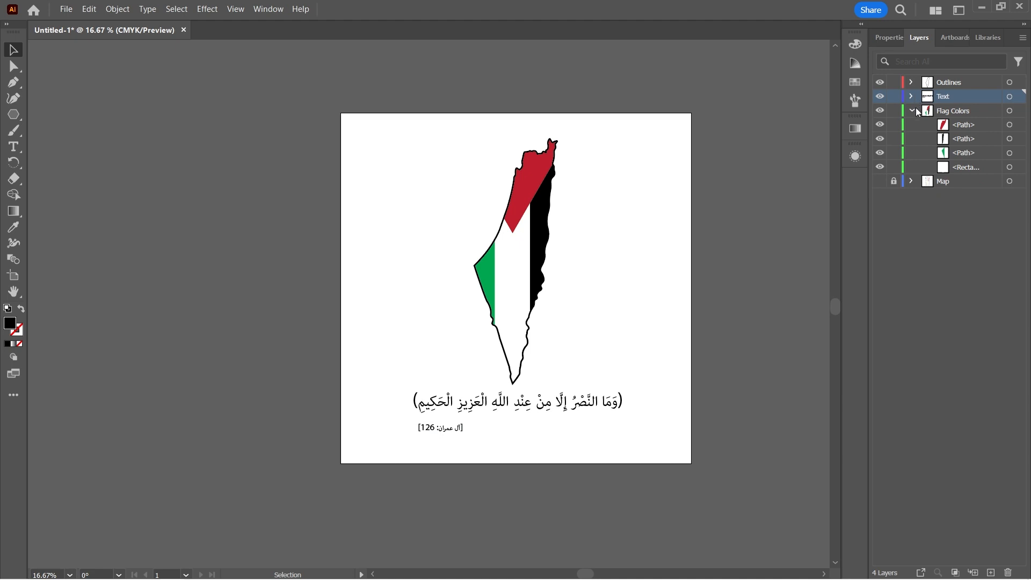
click(912, 110)
click(991, 572)
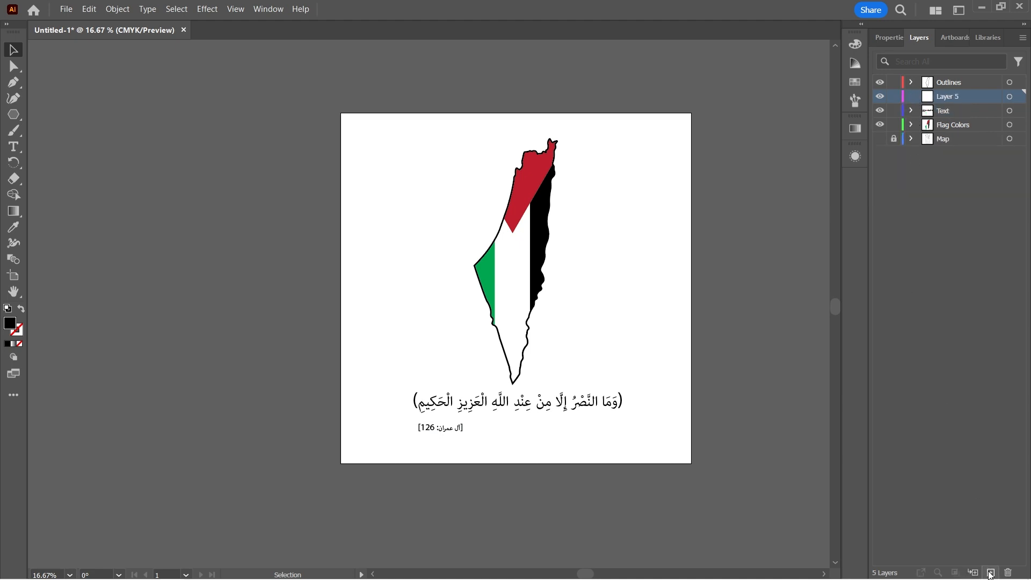
double_click(951, 96)
text(BG)
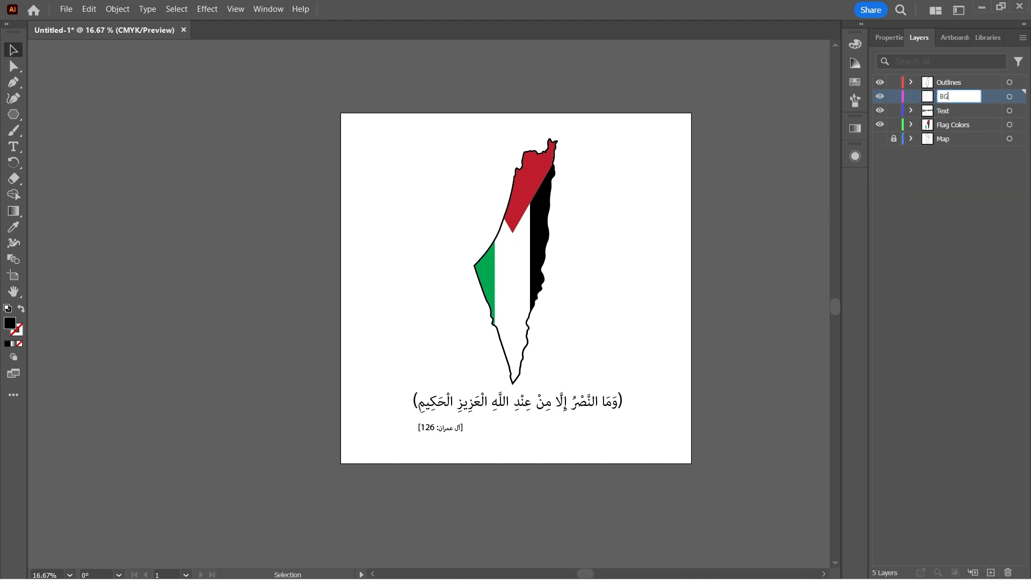
drag(952, 97, 950, 154)
Lock the Outlines, Text and Flag Colors layers and draw a 2000 × 2000 px rectangle on the BG layer.
click(894, 82)
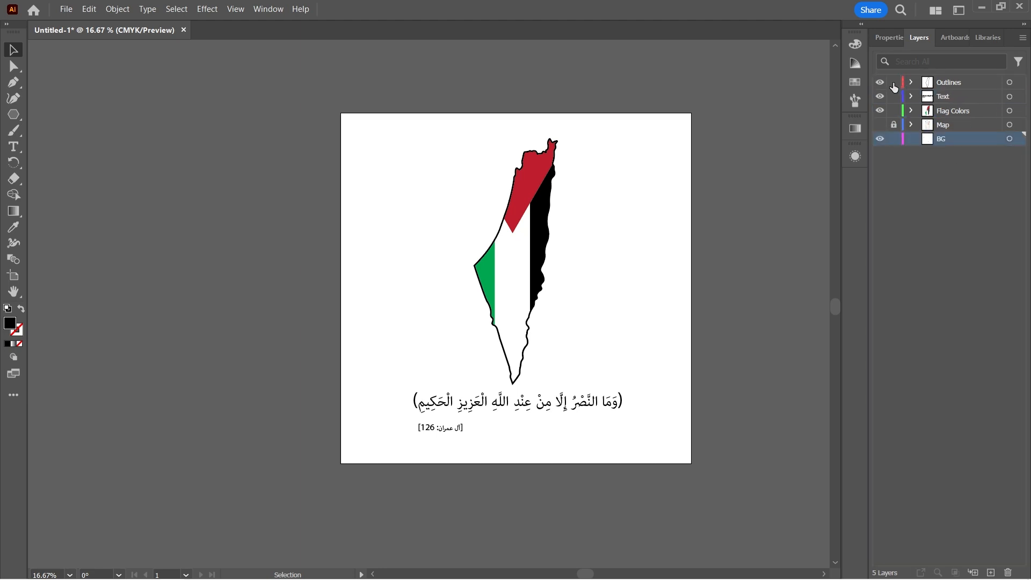
click(893, 96)
right_click(13, 114)
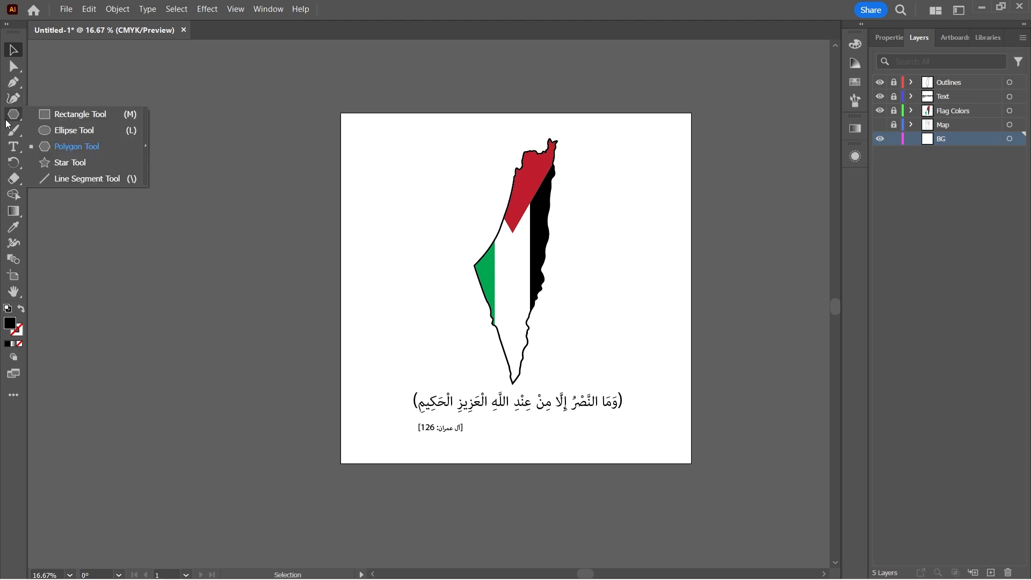
click(38, 115)
click(394, 163)
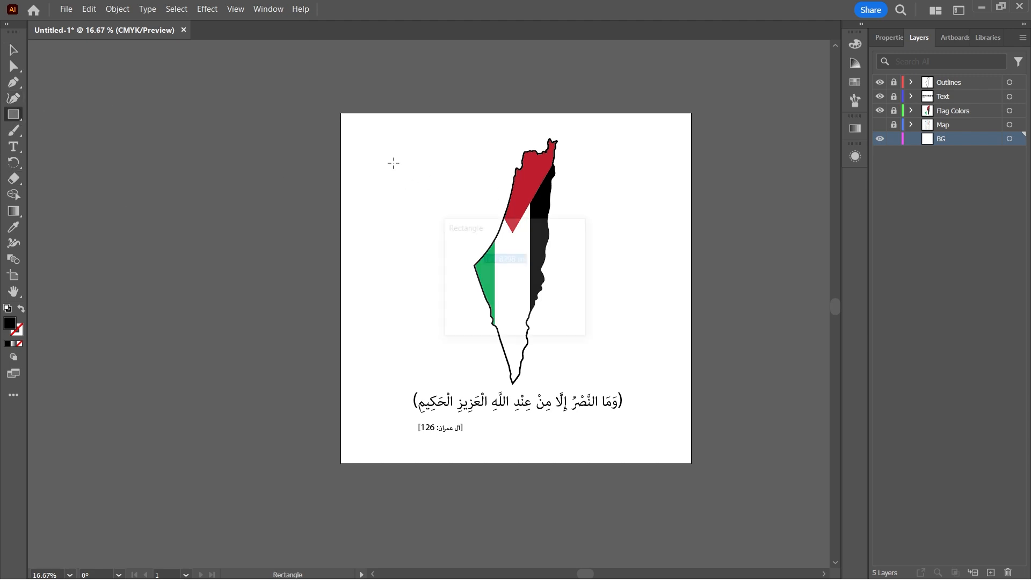
text(2000)
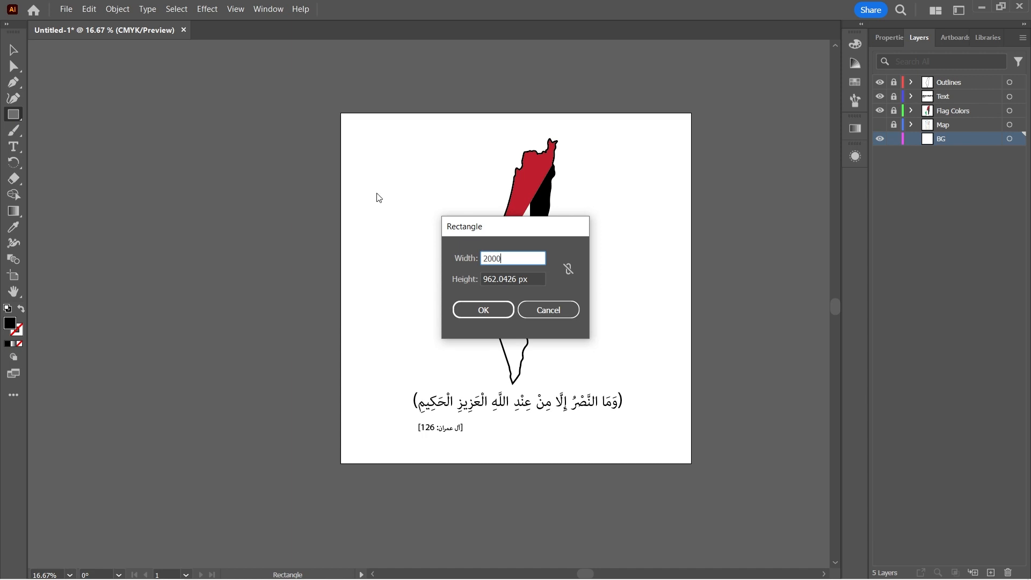
double_click(529, 279)
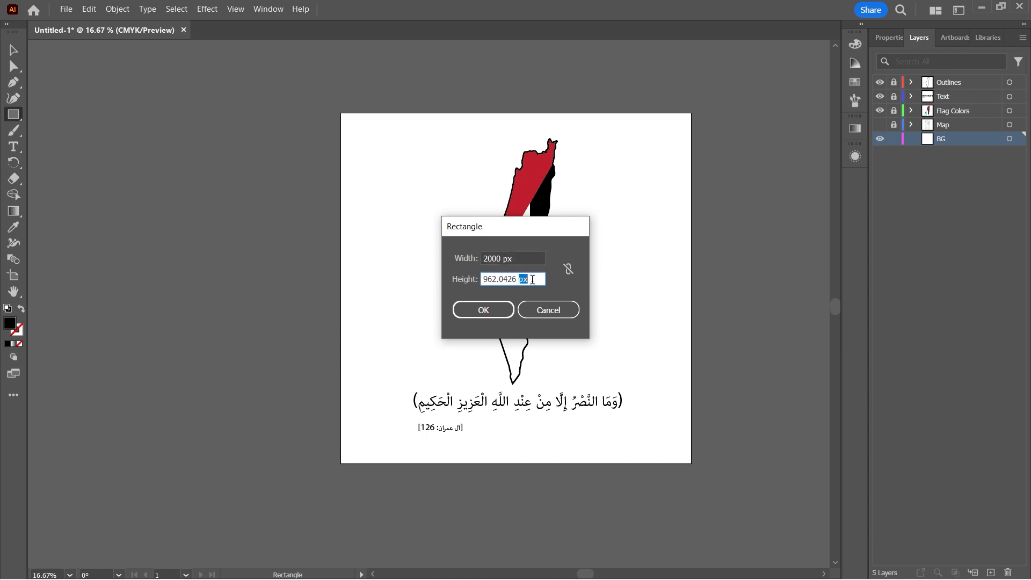
triple_click(533, 280)
text(2000)
key(Return)
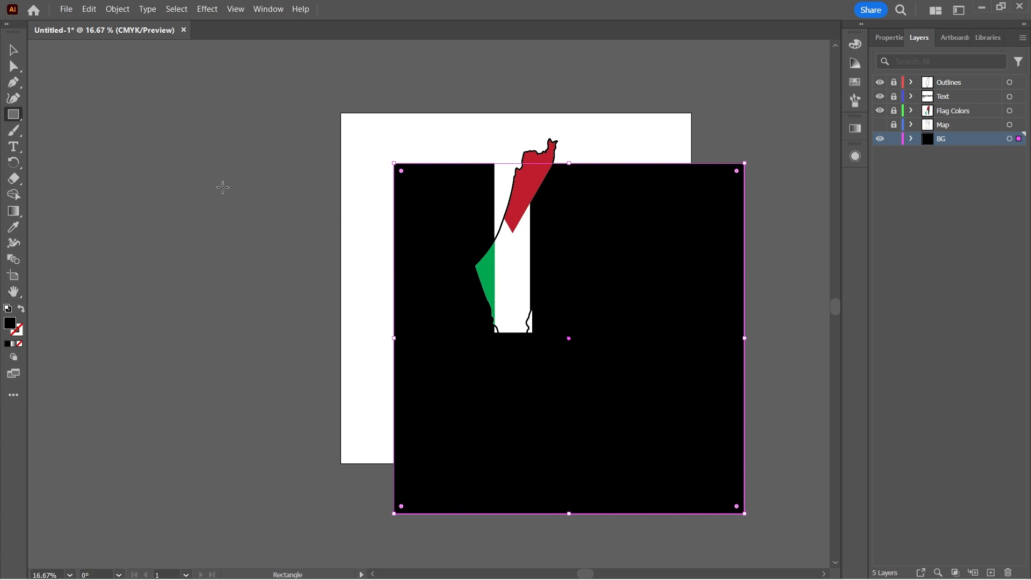
Centre the background rectangle horizontally and vertically on the artboard and fill it with light green.
click(13, 50)
click(895, 41)
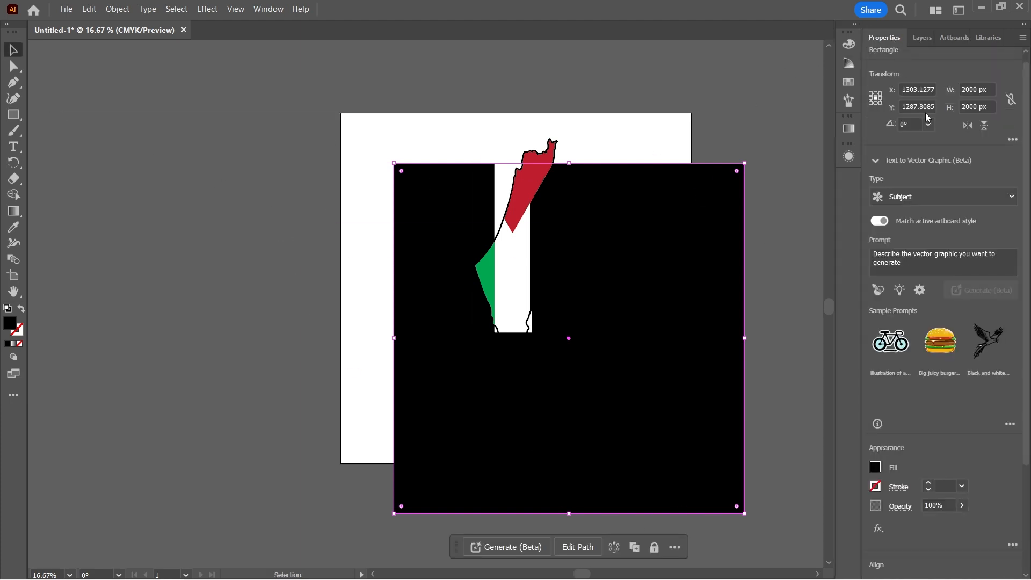
scroll(937, 505, down, 5)
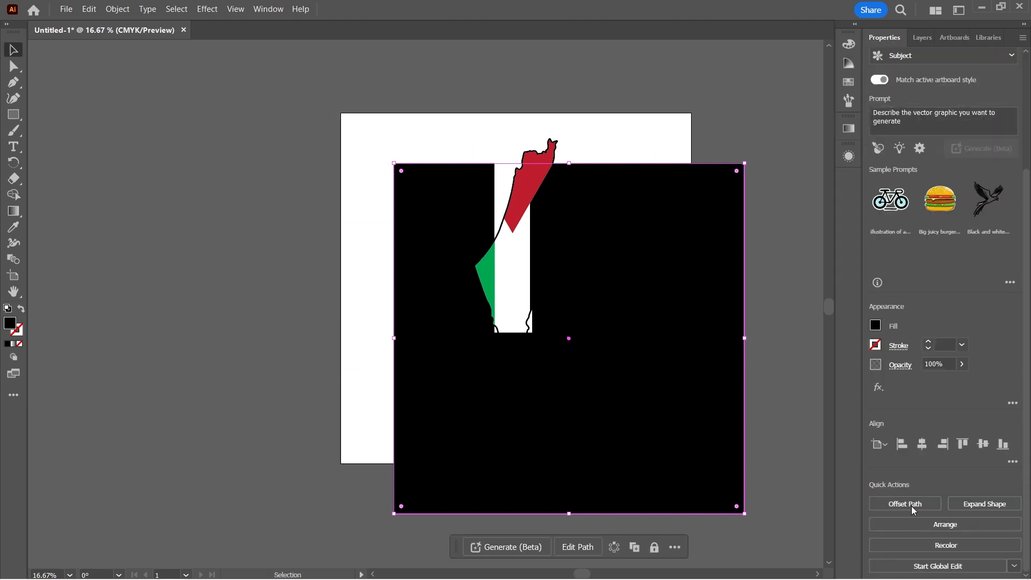
click(922, 444)
click(983, 444)
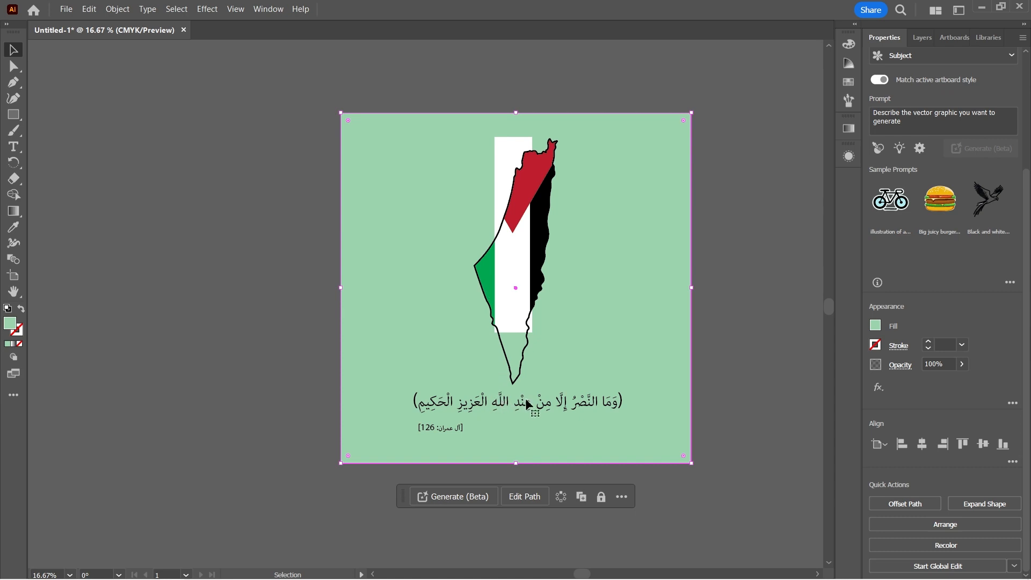
Unlock the Flag Colors and Outlines layers and expand their contents.
click(930, 39)
click(912, 111)
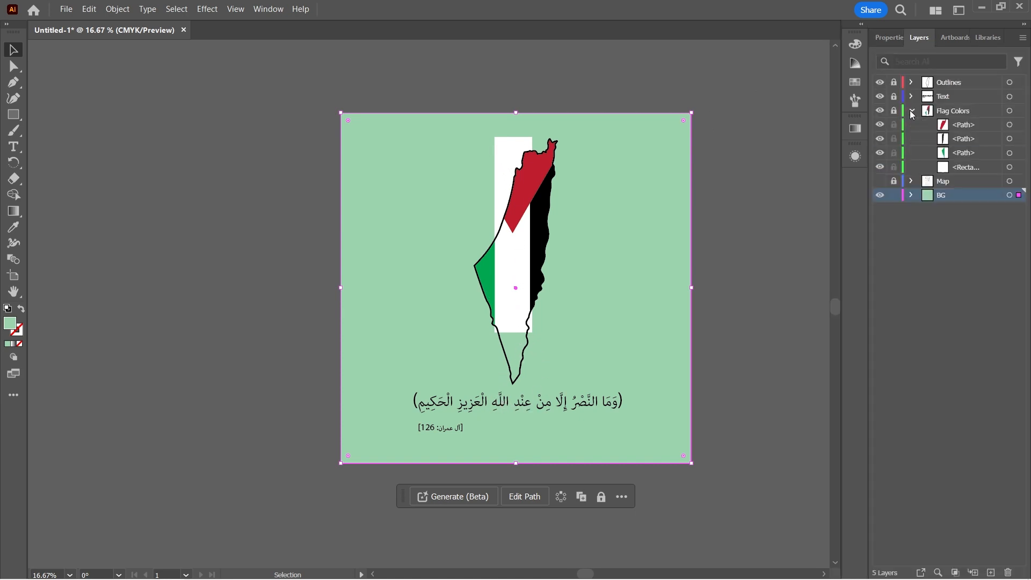
click(894, 111)
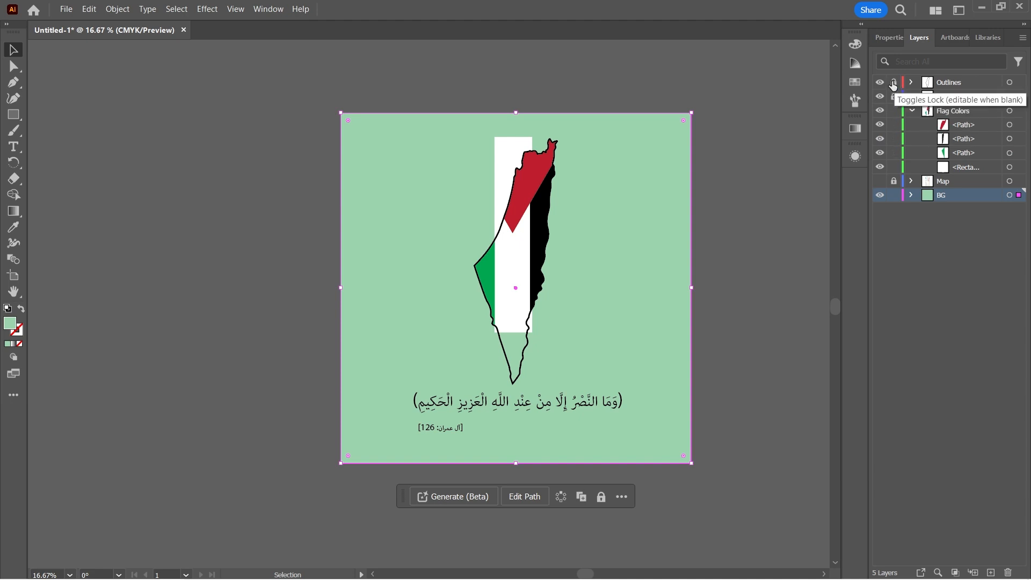
click(893, 83)
click(911, 82)
Copy the map outline path and paste it in place into the Flag Colors layer, just above the white rectangle.
click(967, 96)
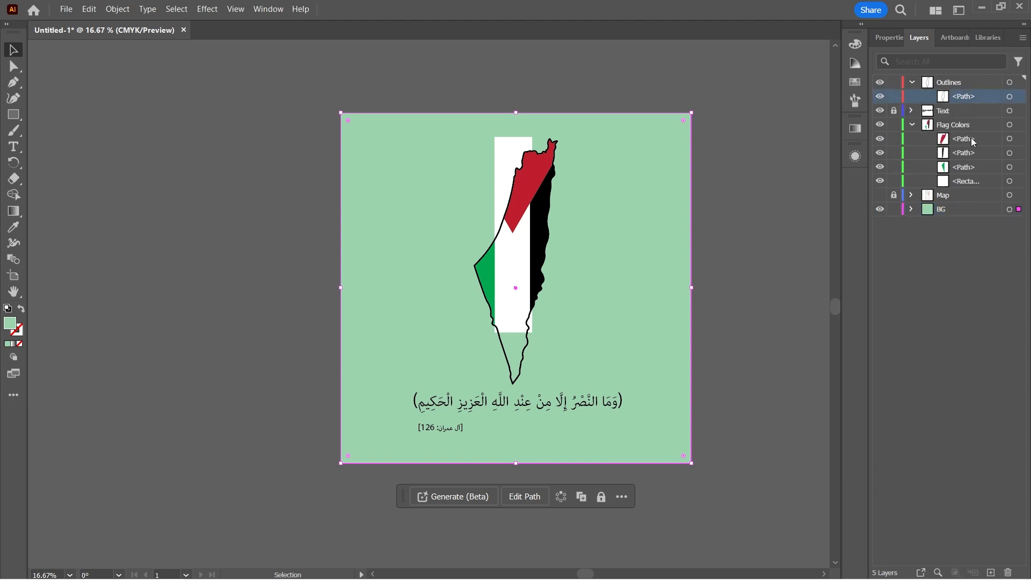
click(1010, 96)
key(ctrl+c)
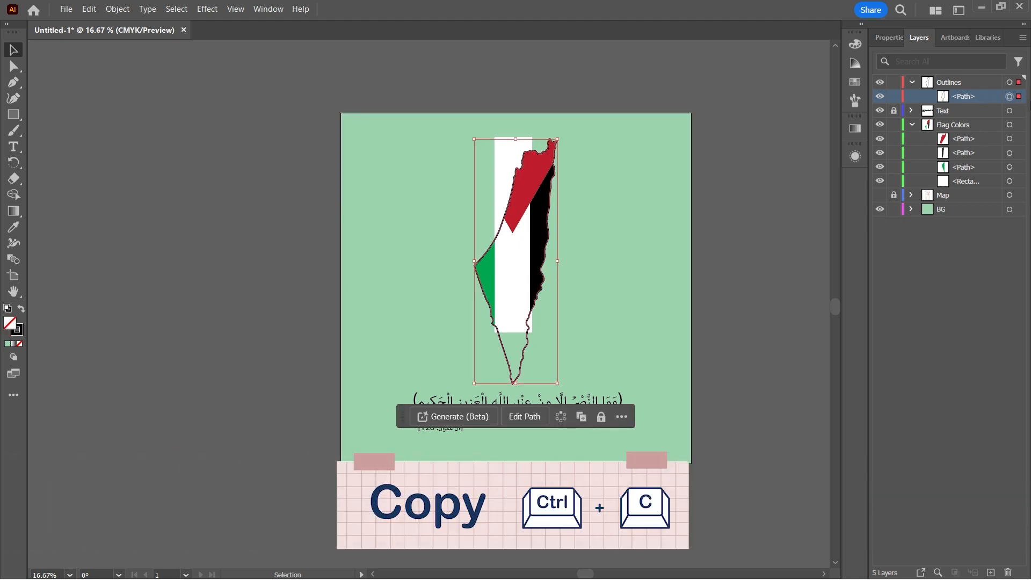
click(89, 9)
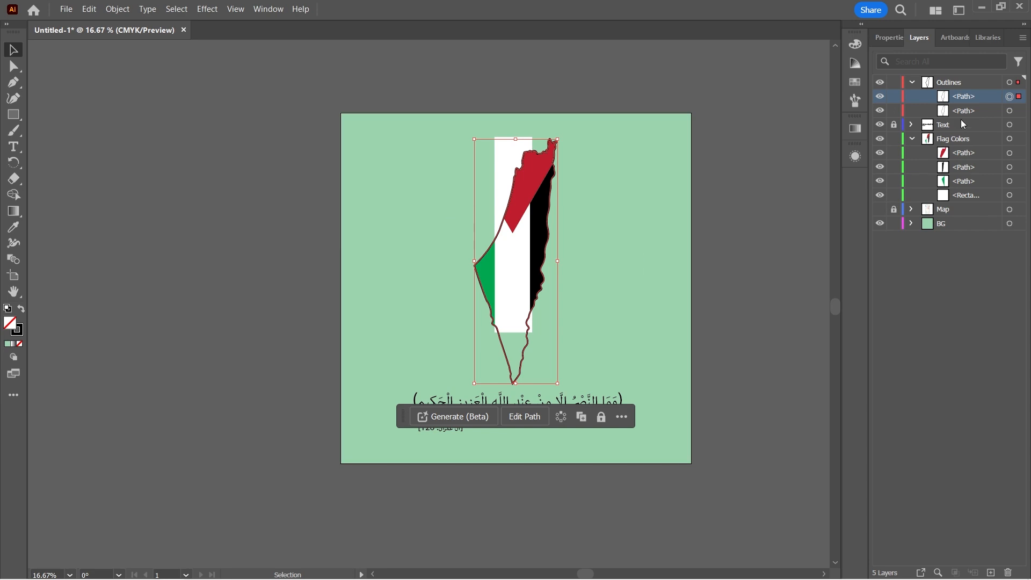
key(Delete)
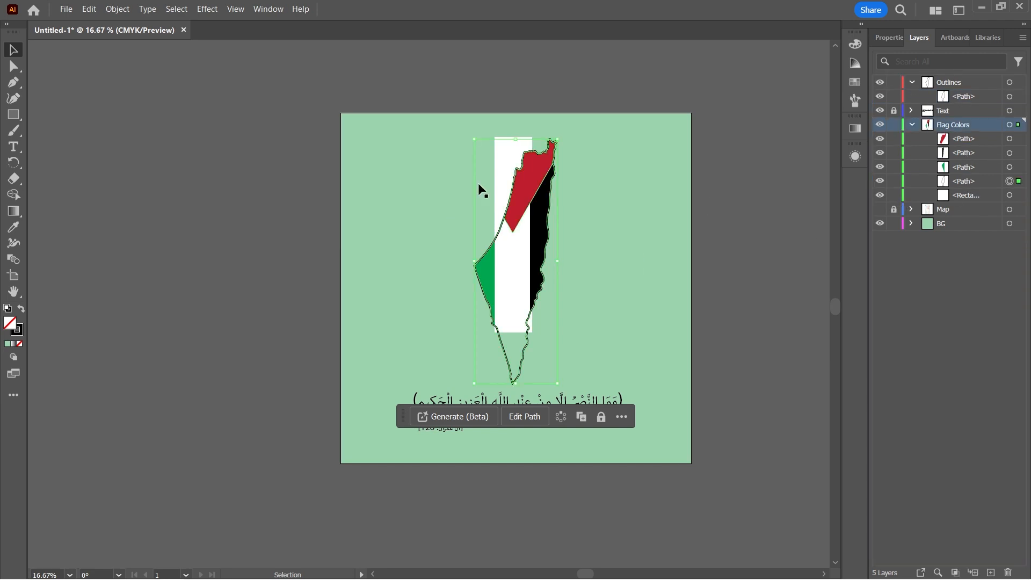
Extend the white rectangle past the map's southern tip and intersect it with the outline copy in the Flag Colors layer.
click(507, 156)
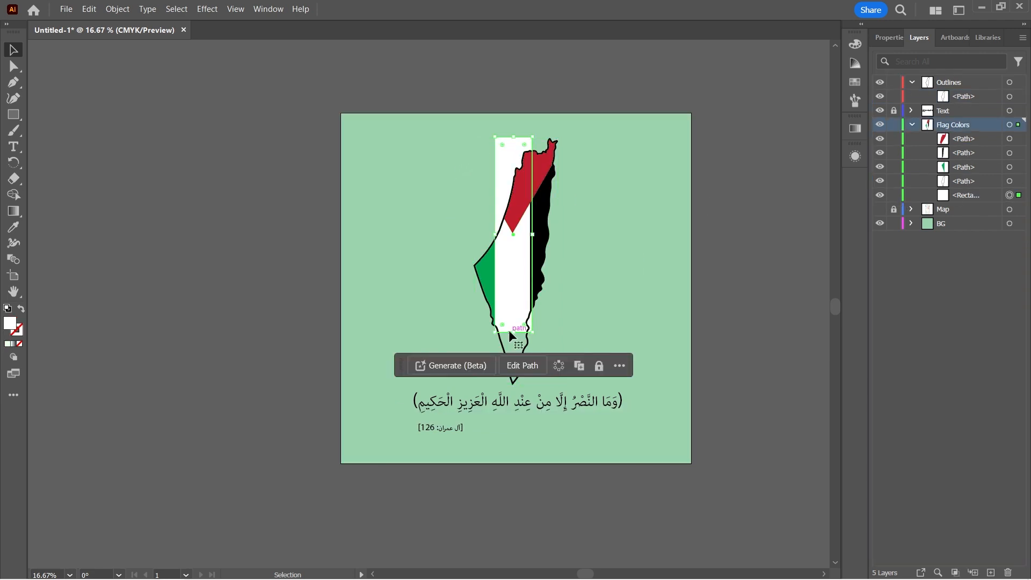
drag(513, 336, 510, 395)
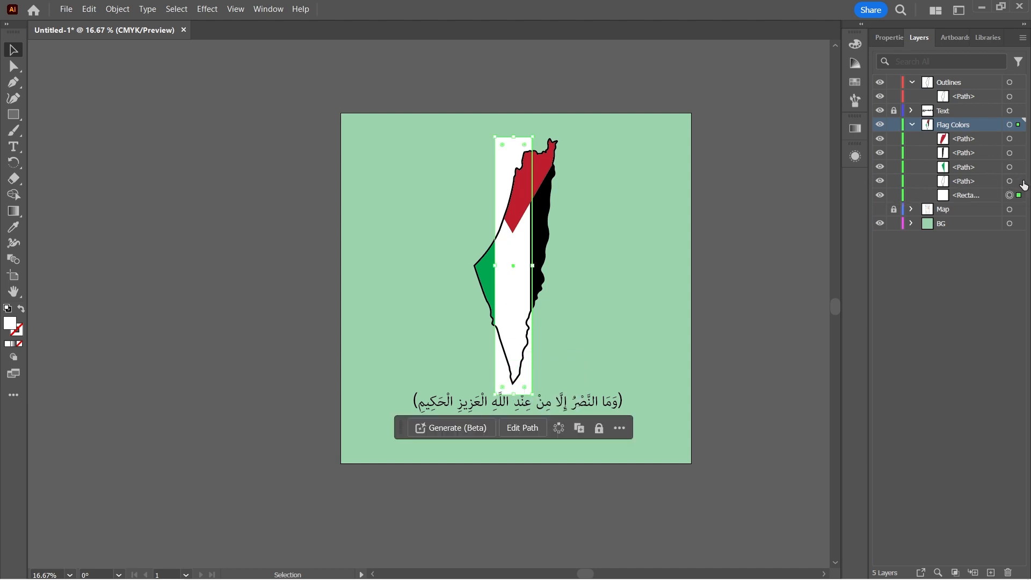
shift+click(1023, 184)
click(887, 41)
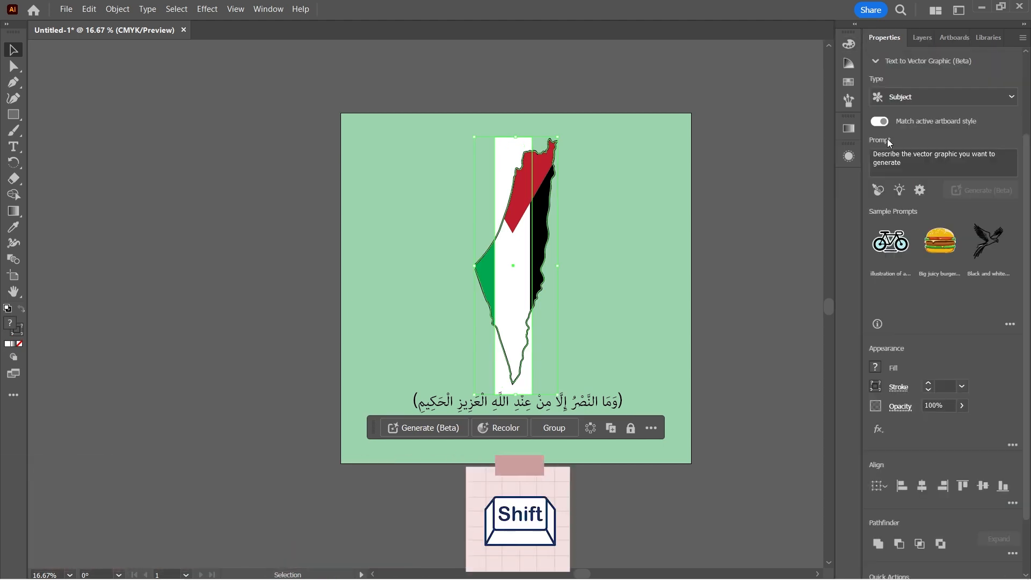
click(926, 475)
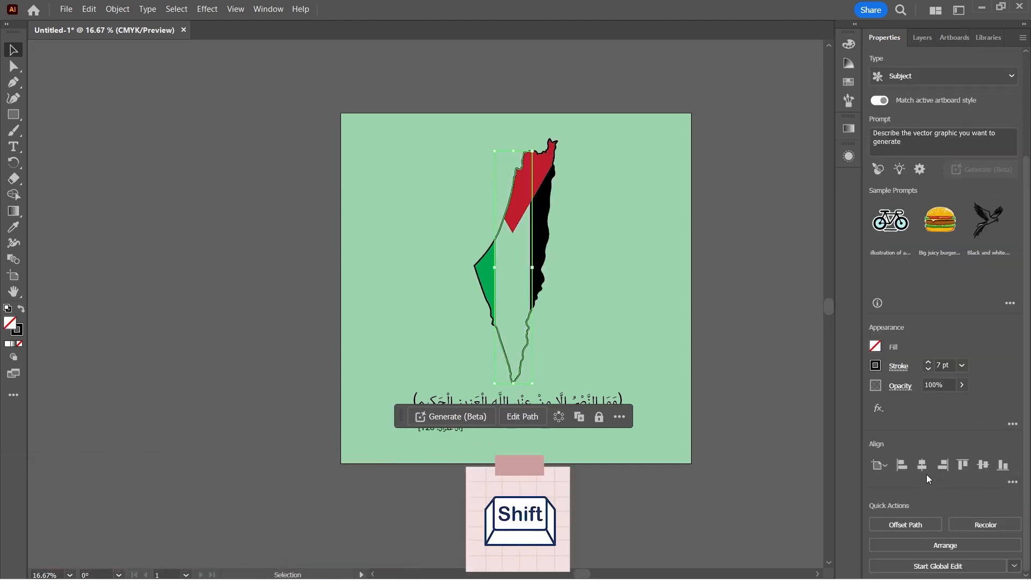
Remove the stroke from the intersected middle stripe and fill it with white (FFFFFF).
click(17, 330)
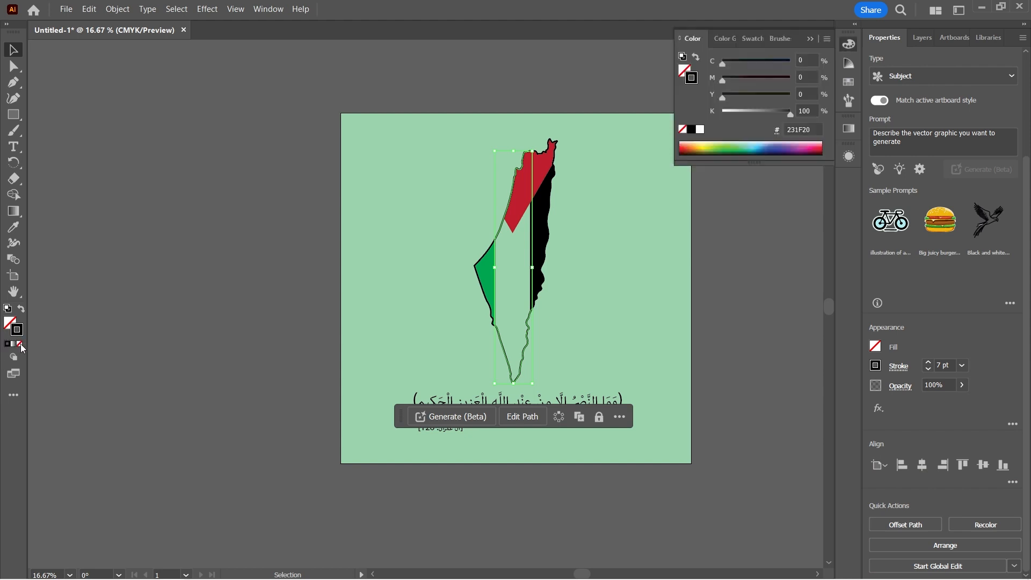
click(19, 344)
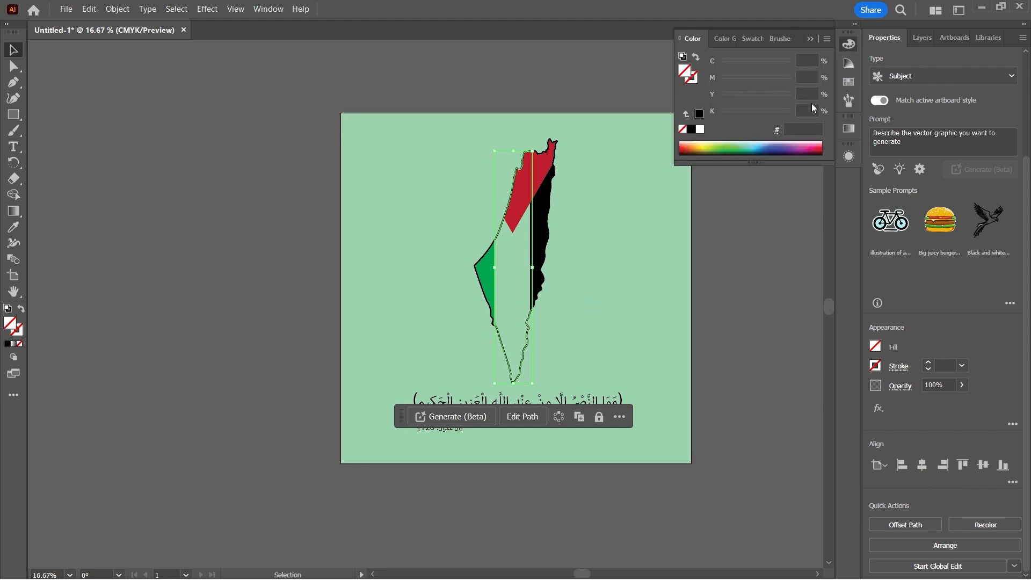
click(701, 130)
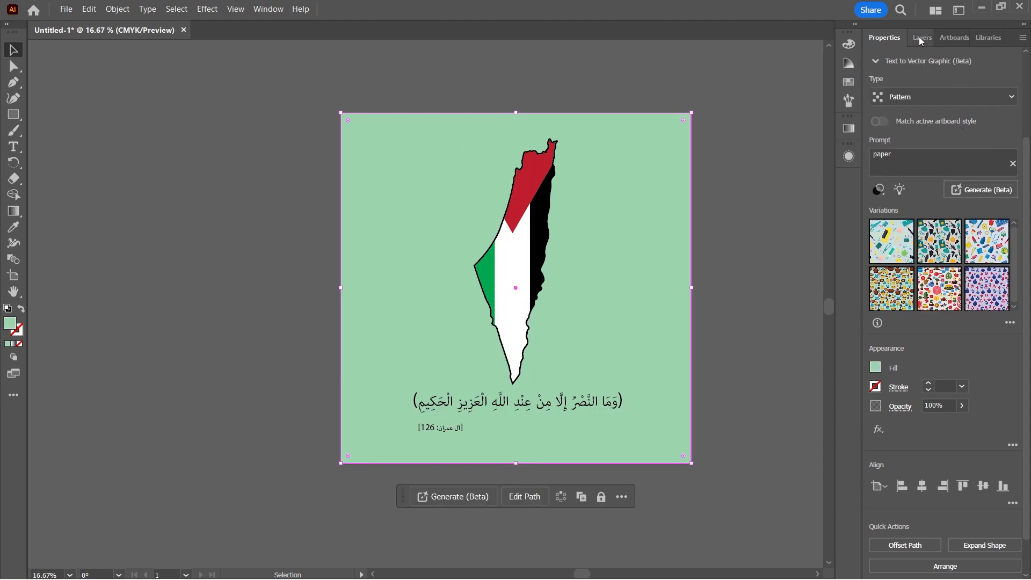
Place the grey-white paper texture image from the file explorer into the BG layer.
click(922, 38)
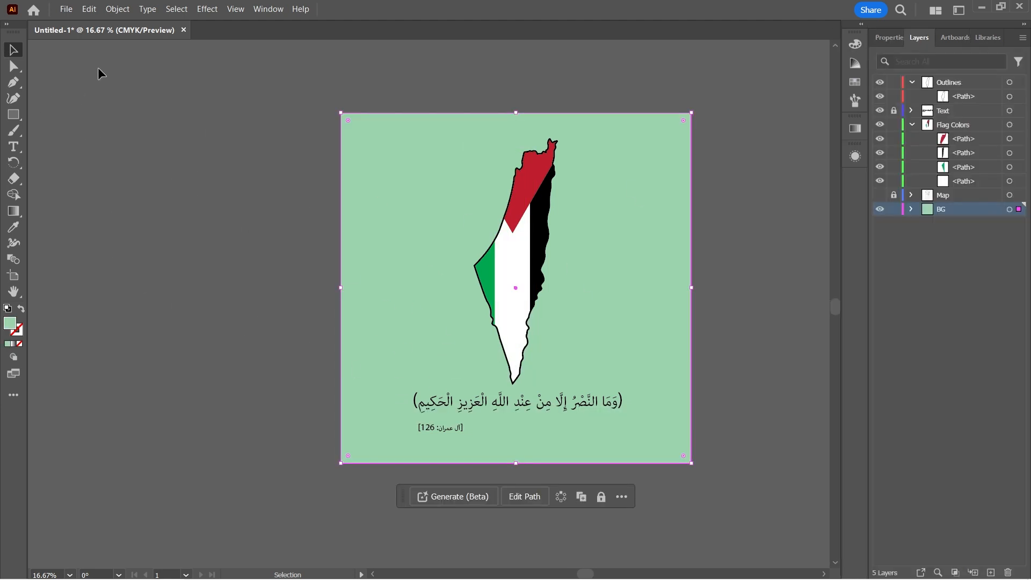
mouse_move(173, 579)
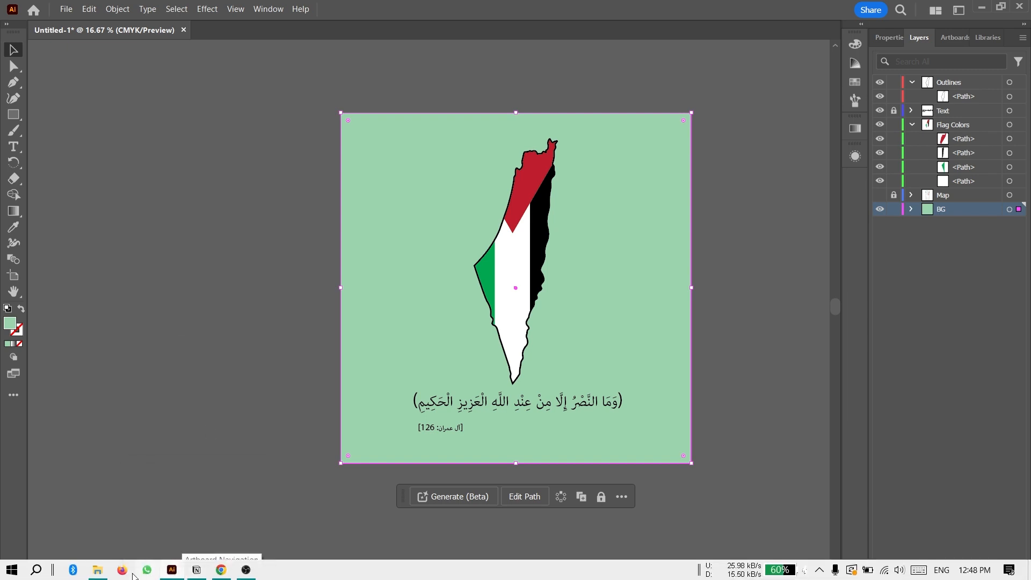
click(100, 573)
drag(191, 112, 214, 320)
drag(267, 300, 386, 259)
Scale the texture image down to the artboard's width and position it so it covers the whole artboard.
key(ctrl+minus)
key(ctrl+minus)
key(ctrl+minus)
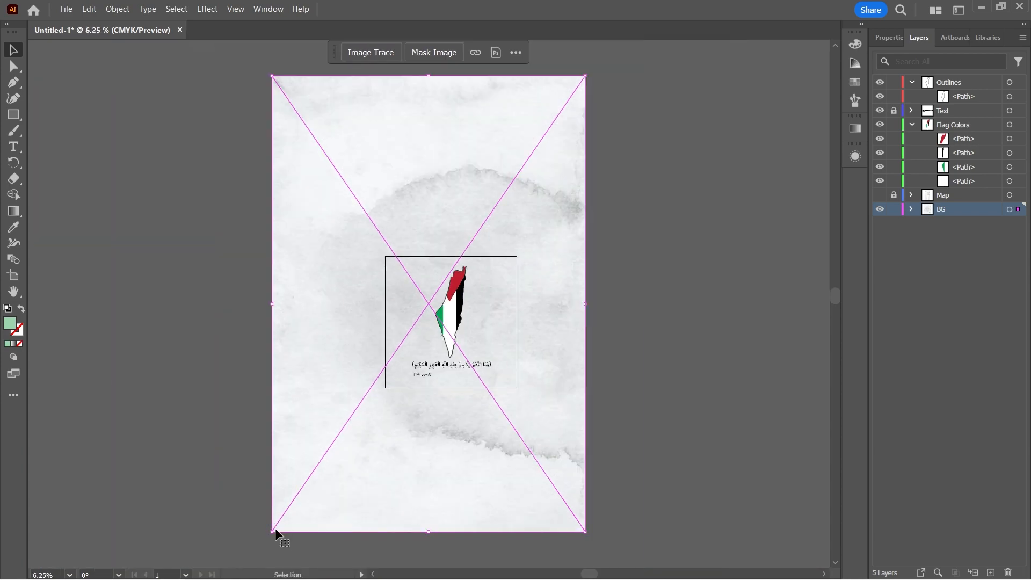
drag(274, 531, 351, 388)
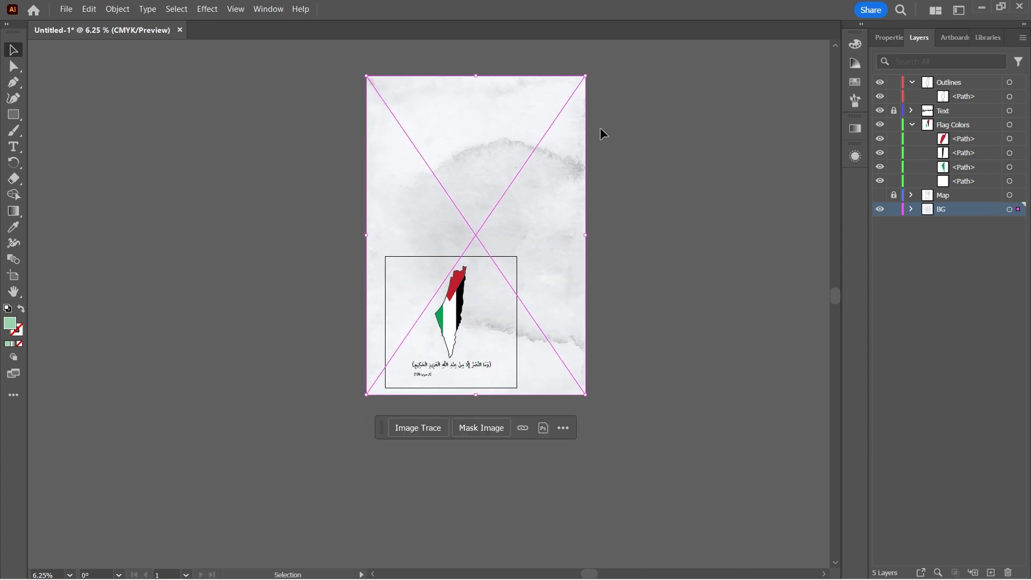
mouse_move(585, 78)
mouse_down()
mouse_move(520, 216)
mouse_move(563, 174)
mouse_up()
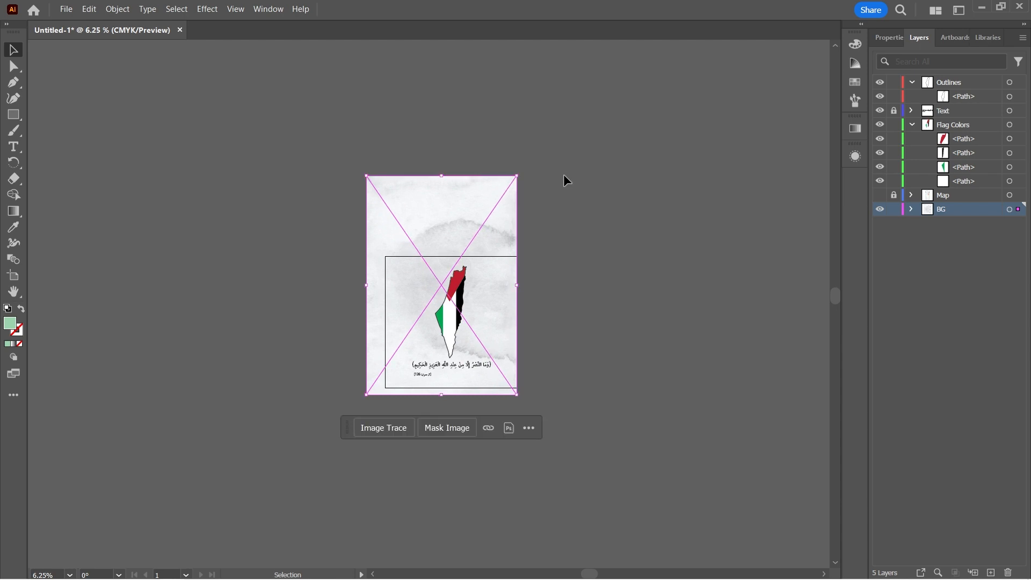
key(ctrl+equal)
drag(396, 201, 418, 298)
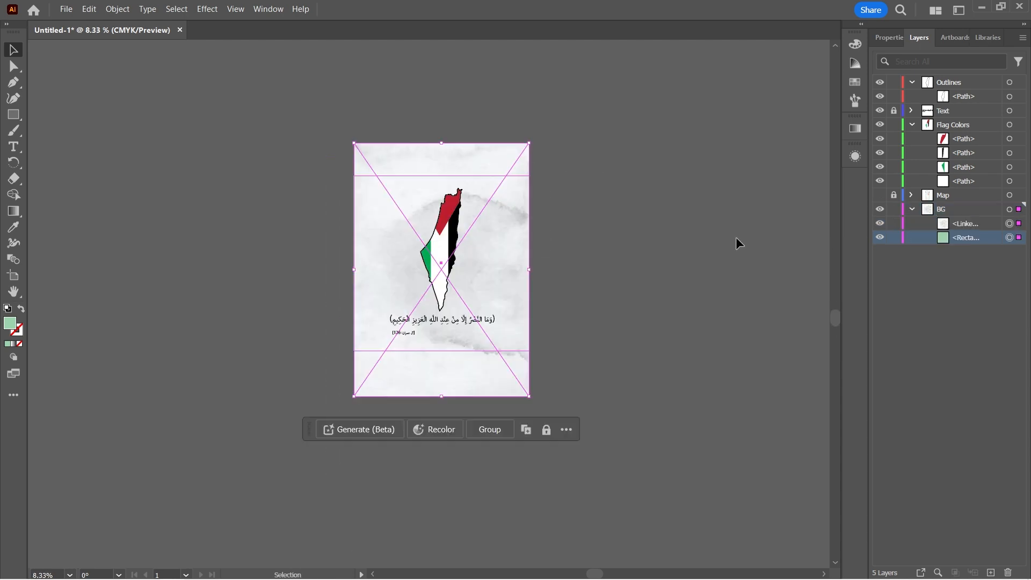
Place the green rectangle above the paper texture in the BG layer and use it as a clipping mask for the texture.
click(736, 237)
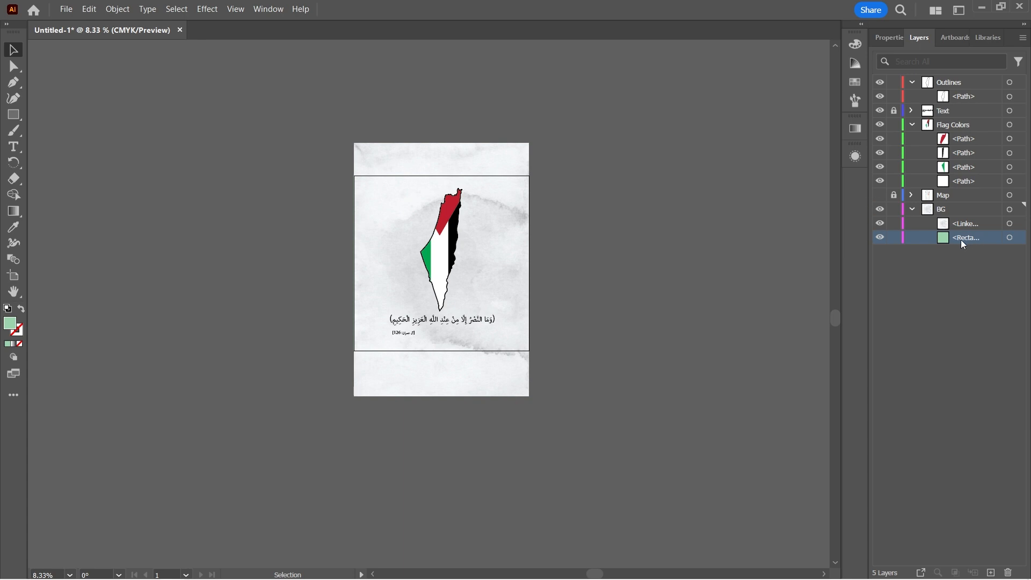
drag(961, 240, 957, 225)
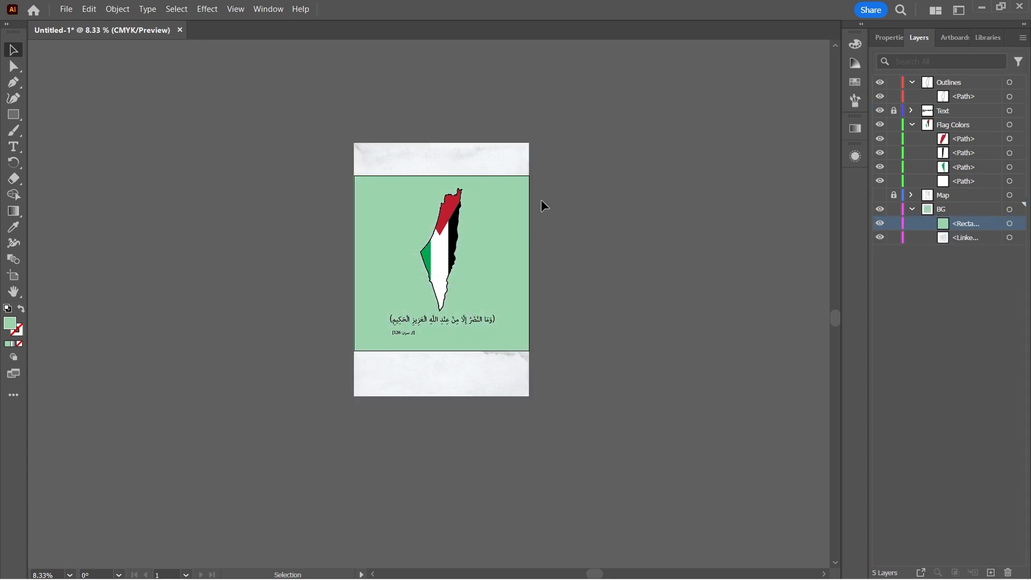
click(507, 215)
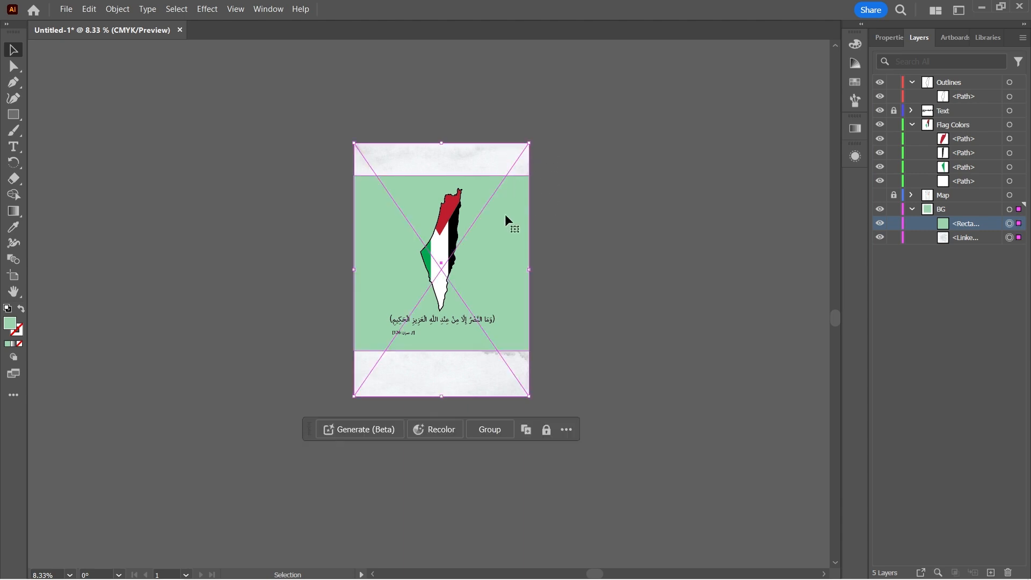
key(ctrl+7)
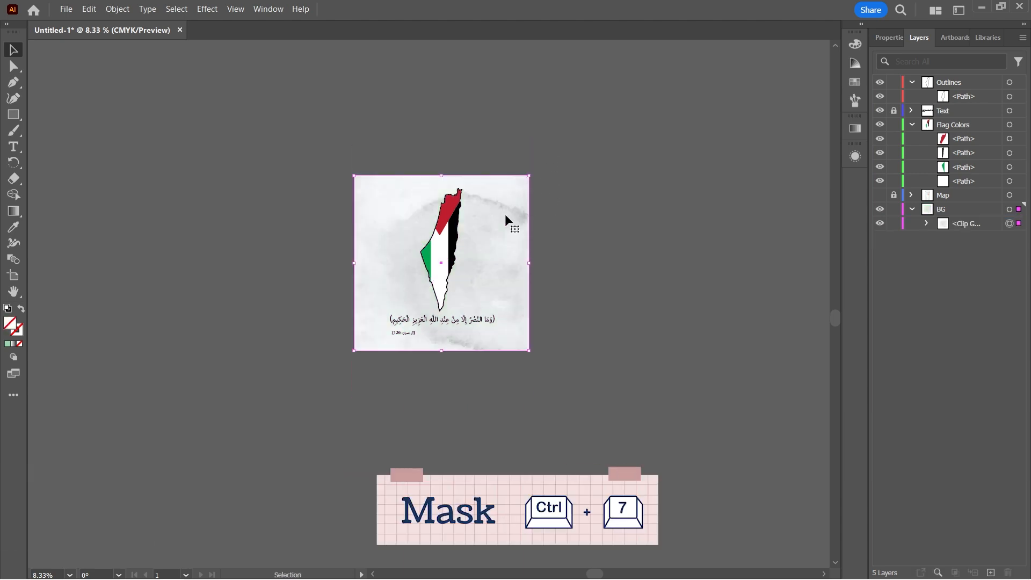
Shift the texture image inside the clip group upward and enlarge it around its centre to about 2817 by 4070 px.
click(927, 223)
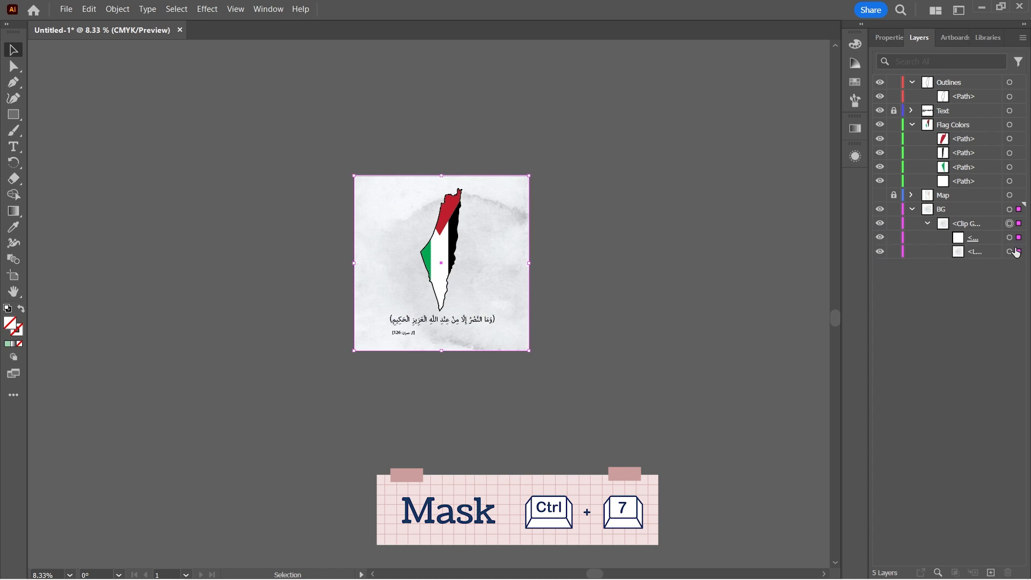
click(1009, 252)
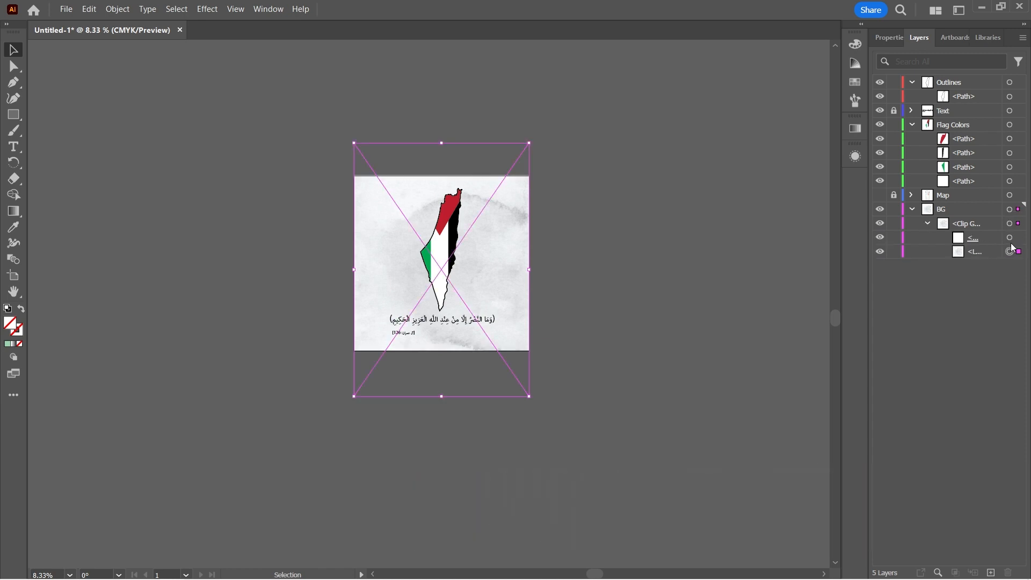
key(Down)
key(Down)
key(Down)
key(Down)
key(Down)
key(Down)
key(Down)
key(Down)
key(Down)
key(Down)
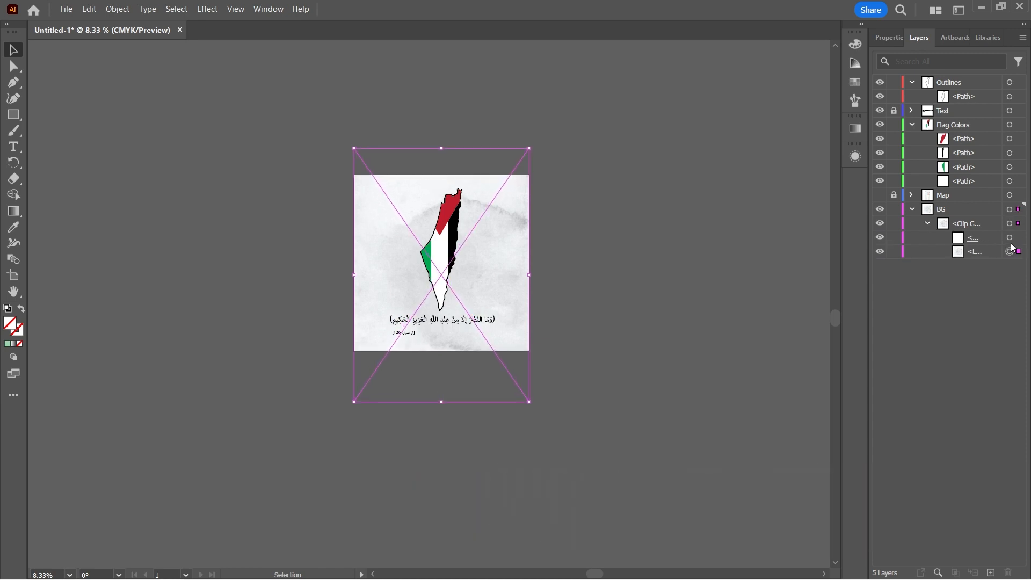
key(Down)
key(Down)
key(Down)
key(shift+Up)
key(shift+Up)
key(shift+Up)
key(shift+Up)
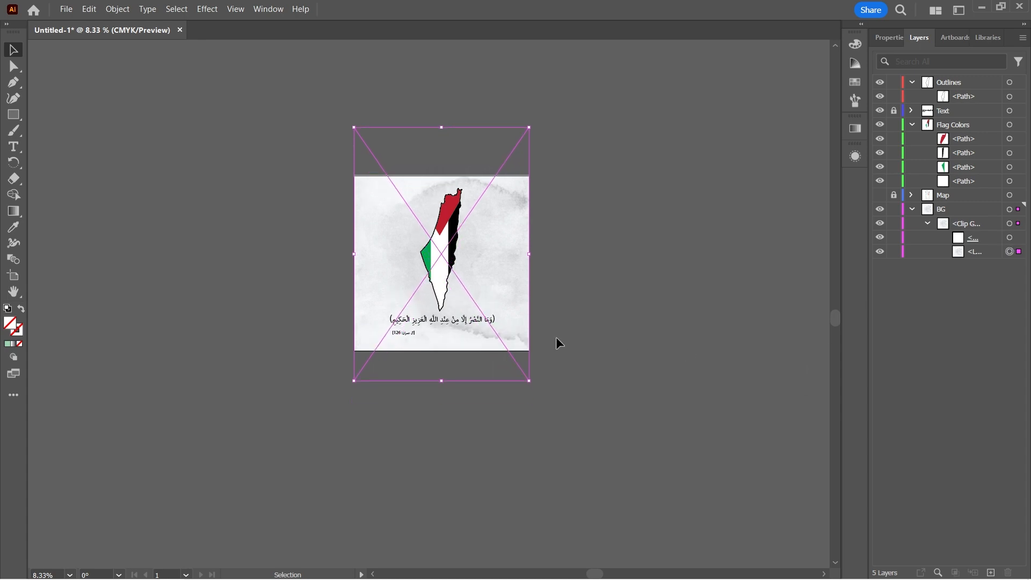
drag(528, 381, 565, 433)
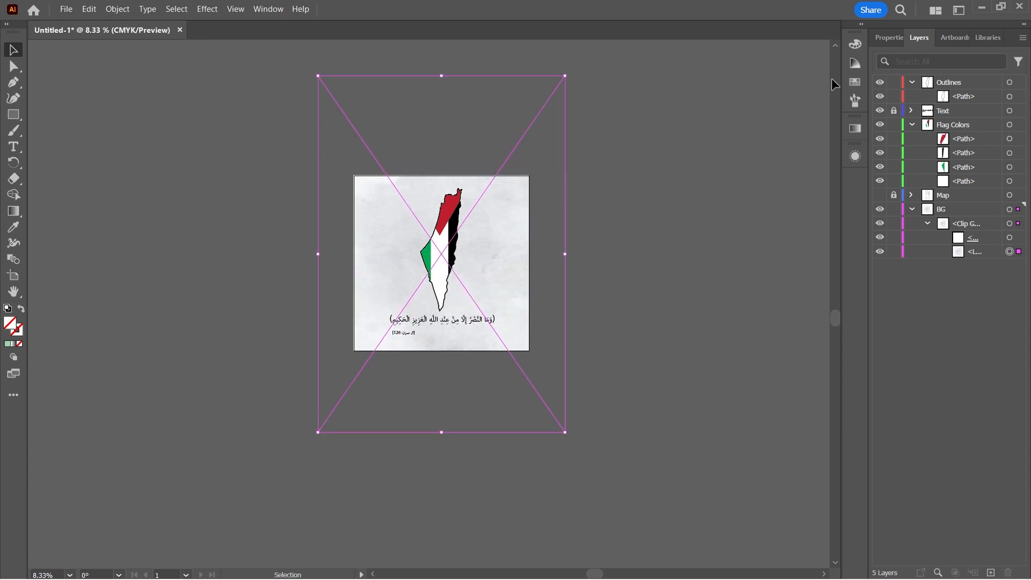
Set the opacity of the masked texture image to 80% and deselect it.
click(891, 37)
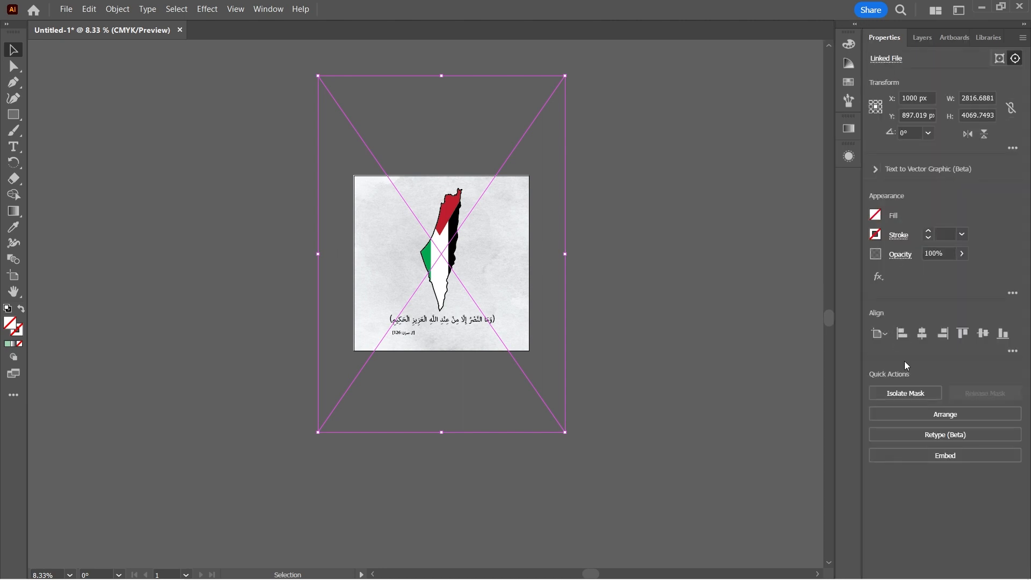
click(939, 254)
text(89)
click(962, 253)
click(936, 254)
text(80)
key(Return)
click(666, 308)
key(ctrl+plus)
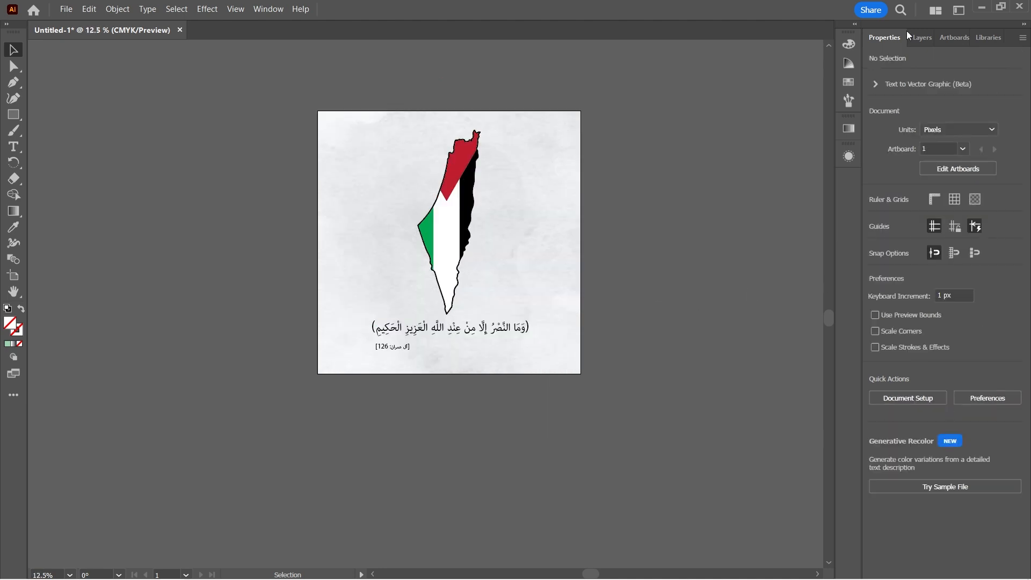
Lock the BG layer and select the map artwork together with the verse and its reference in the unlocked Text layer.
click(919, 37)
click(894, 209)
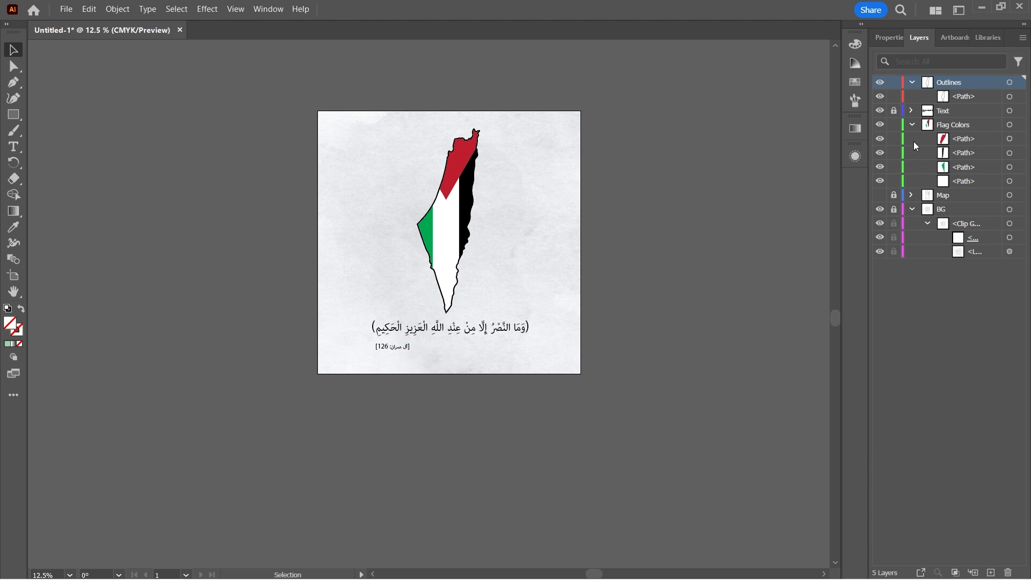
drag(695, 311, 305, 350)
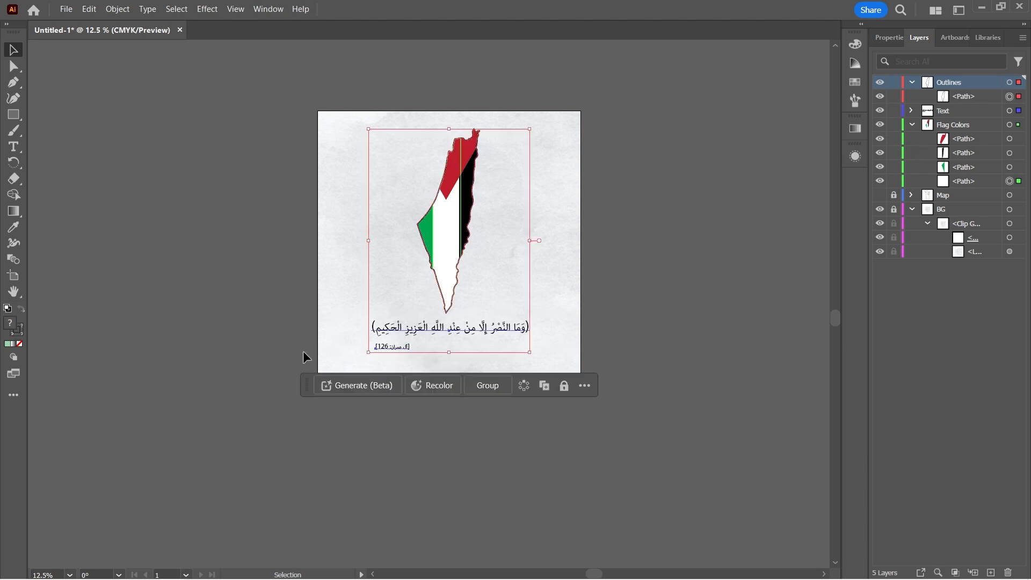